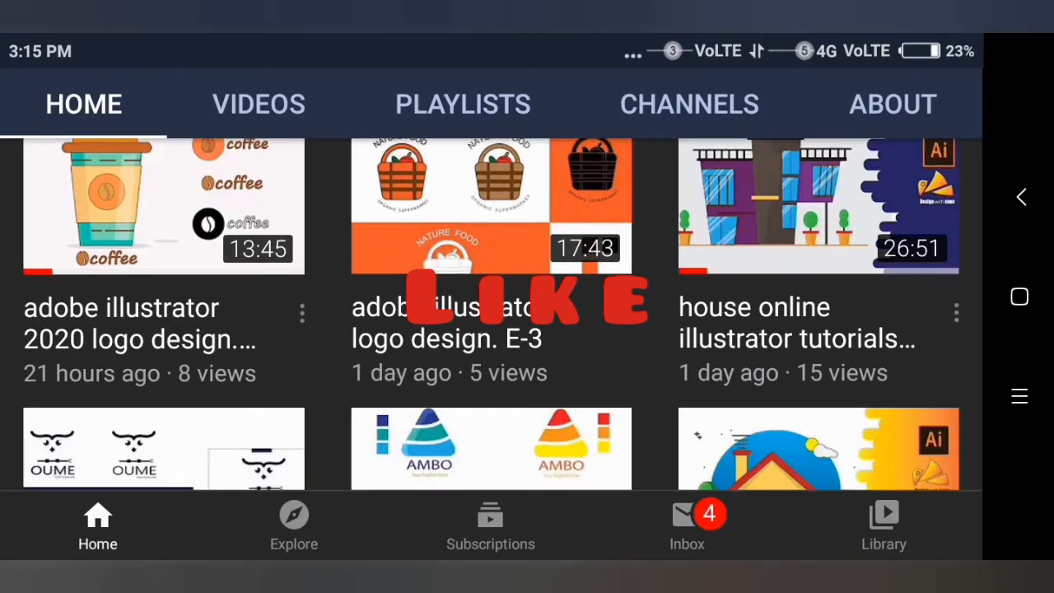
{"action": "scroll", "coordinate": [492, 313], "scroll_direction": "down", "scroll_amount": 3}
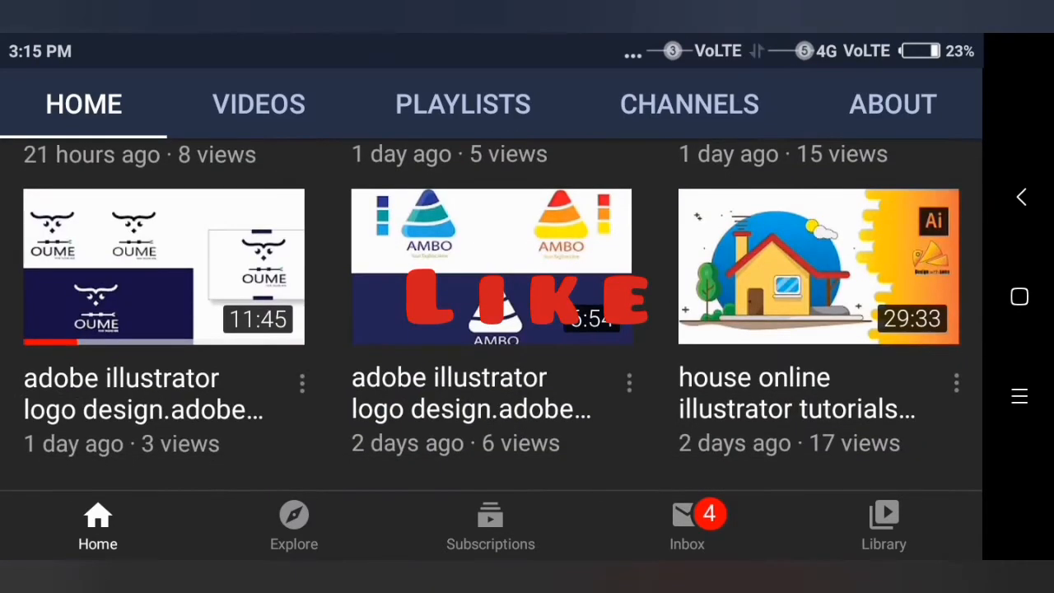
{"action": "scroll", "coordinate": [492, 313], "scroll_direction": "up", "scroll_amount": 3}
{"action": "scroll", "coordinate": [492, 346], "scroll_direction": "up", "scroll_amount": 5}
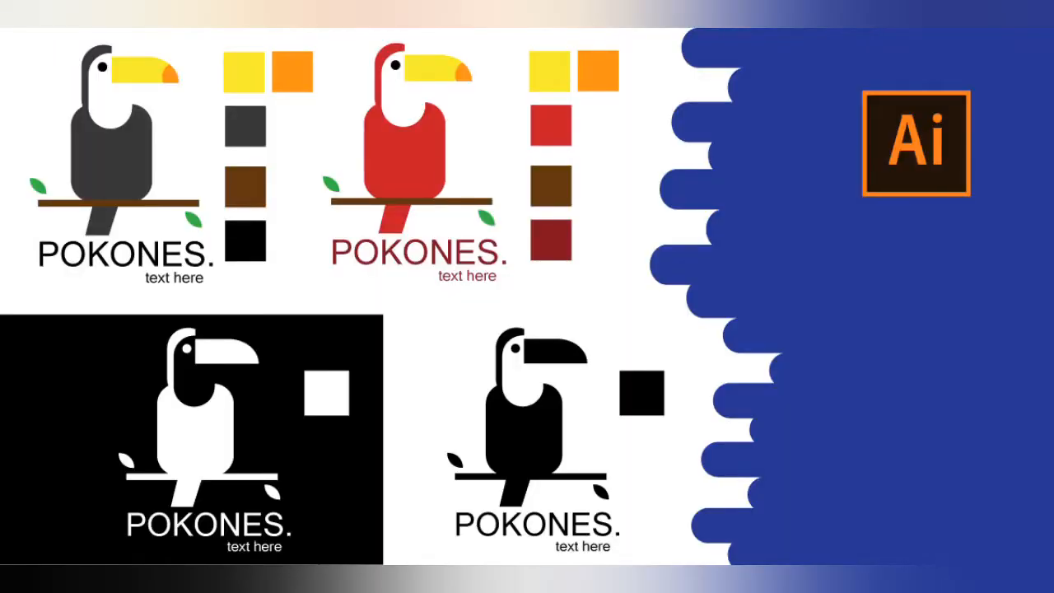
Step: Draw a slightly tall rectangle near the artboard's centre and round all its corners to form the bird's body
{"action": "left_click_drag", "start_coordinate": [474, 233], "coordinate": [574, 354]}
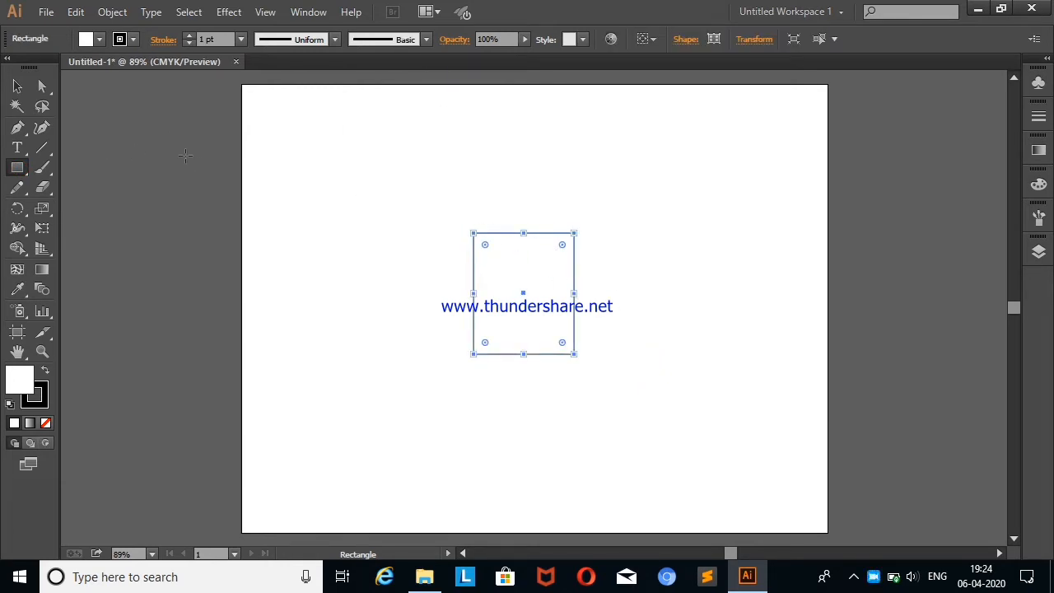
{"action": "left_click_drag", "start_coordinate": [487, 244], "coordinate": [500, 260]}
{"action": "left_click", "coordinate": [18, 86]}
{"action": "left_click", "coordinate": [113, 157]}
Step: Draw a smaller upright rectangle overlapping the body's upper edge and fully round its corners into a pill shape for the head
{"action": "left_click", "coordinate": [17, 167]}
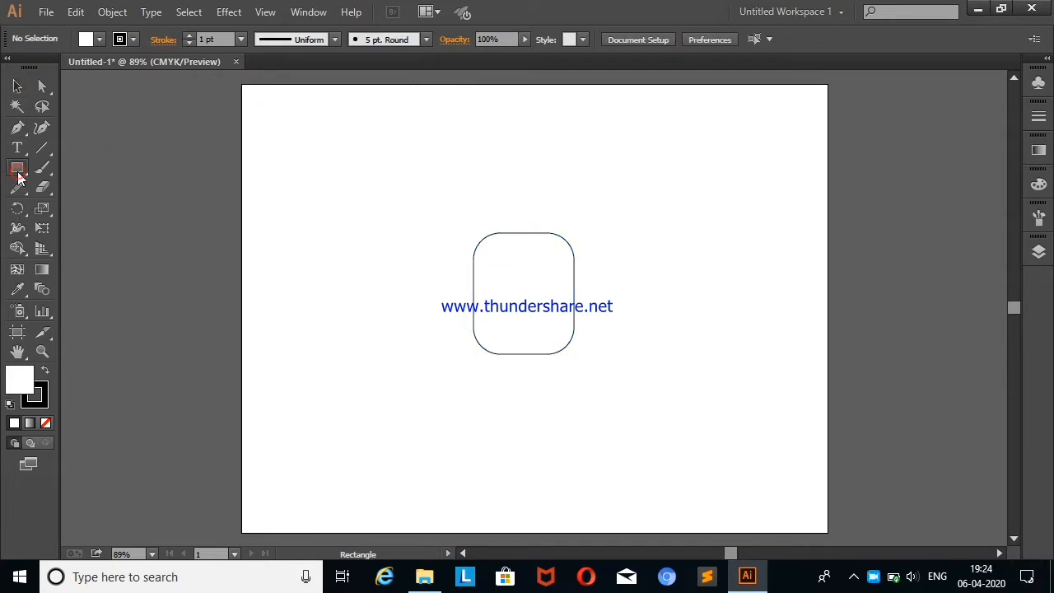
{"action": "left_click_drag", "start_coordinate": [484, 152], "coordinate": [538, 255]}
{"action": "left_click_drag", "start_coordinate": [513, 155], "coordinate": [540, 161]}
{"action": "left_click", "coordinate": [18, 87]}
{"action": "left_click", "coordinate": [325, 243]}
{"action": "left_click", "coordinate": [560, 203]}
Step: Duplicate the head pill with an offset of about 11 pt to the right and 13 pt down
{"action": "mouse_move", "coordinate": [517, 214]}
{"action": "left_mouse_down"}
{"action": "mouse_move", "coordinate": [559, 209]}
{"action": "mouse_move", "coordinate": [502, 213]}
{"action": "mouse_move", "coordinate": [509, 222]}
{"action": "left_mouse_up"}
{"action": "left_click", "coordinate": [535, 220]}
{"action": "left_click", "coordinate": [96, 122]}
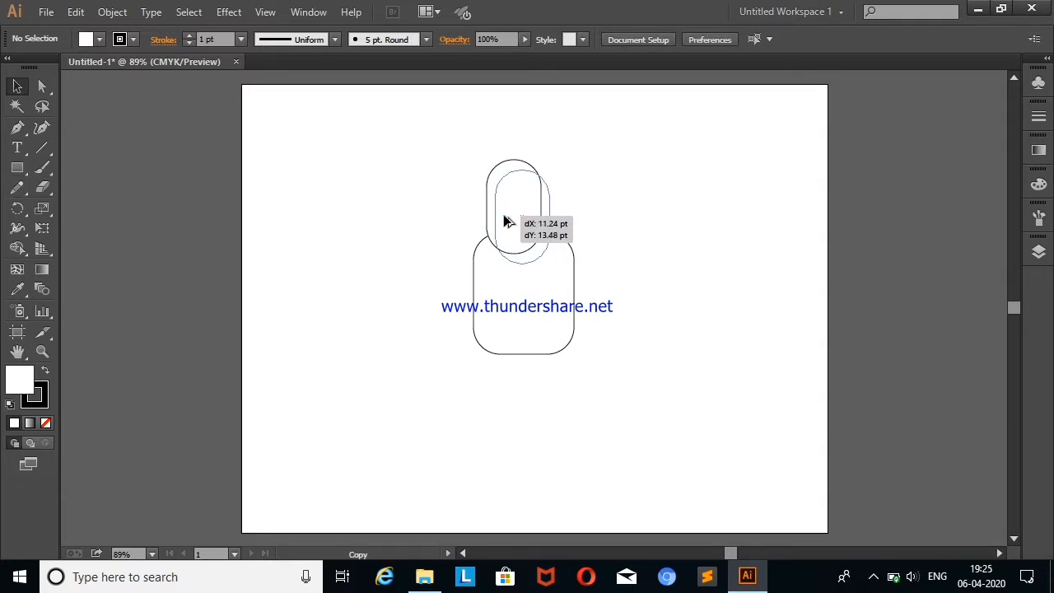
{"action": "left_click_drag", "start_coordinate": [528, 177], "coordinate": [528, 178]}
{"action": "mouse_move", "coordinate": [522, 170]}
{"action": "left_mouse_down"}
{"action": "mouse_move", "coordinate": [528, 154]}
{"action": "mouse_move", "coordinate": [522, 169]}
{"action": "left_mouse_up"}
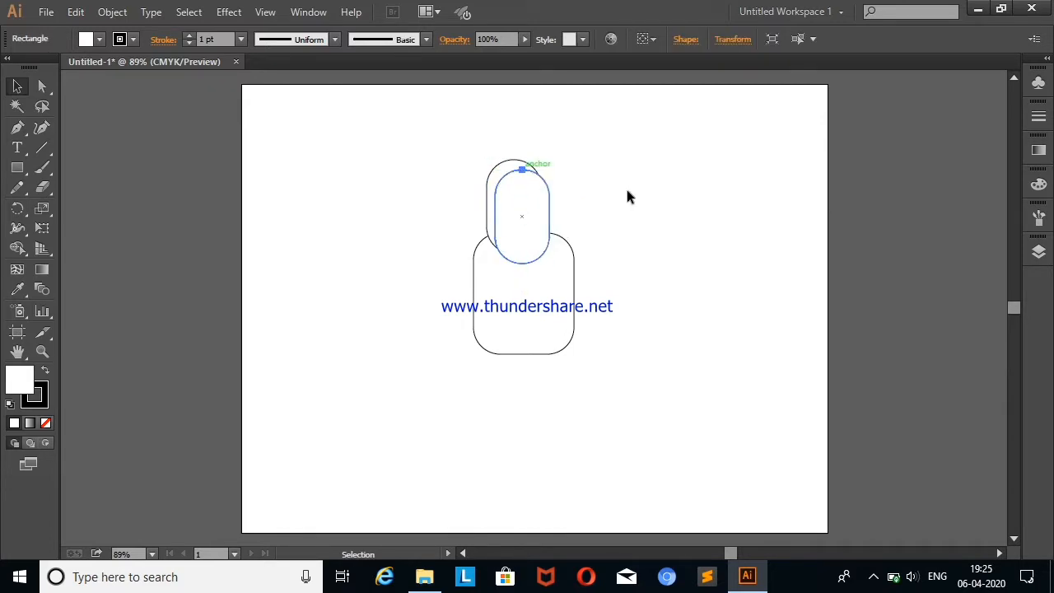
{"action": "left_click", "coordinate": [223, 129]}
Step: Cut the duplicated pill out of the head and body with Shape Builder, leaving a curved crest and a neck notch
{"action": "left_click_drag", "start_coordinate": [440, 101], "coordinate": [646, 420]}
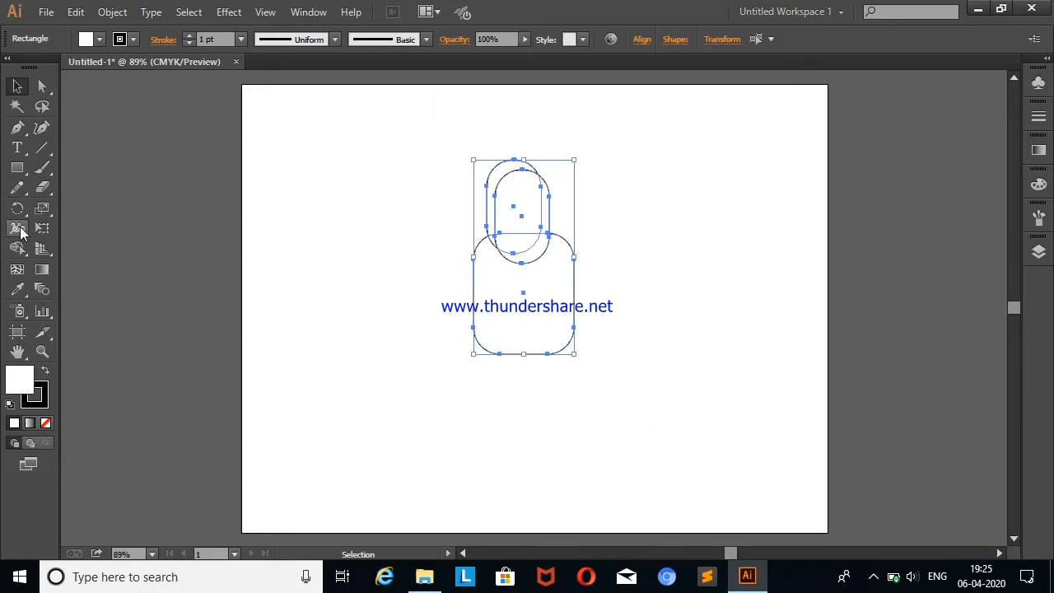
{"action": "left_click", "coordinate": [19, 250]}
{"action": "mouse_move", "coordinate": [532, 224]}
{"action": "left_mouse_down"}
{"action": "mouse_move", "coordinate": [528, 253]}
{"action": "mouse_move", "coordinate": [534, 217]}
{"action": "left_mouse_up"}
{"action": "left_click", "coordinate": [18, 86]}
{"action": "left_click", "coordinate": [302, 190]}
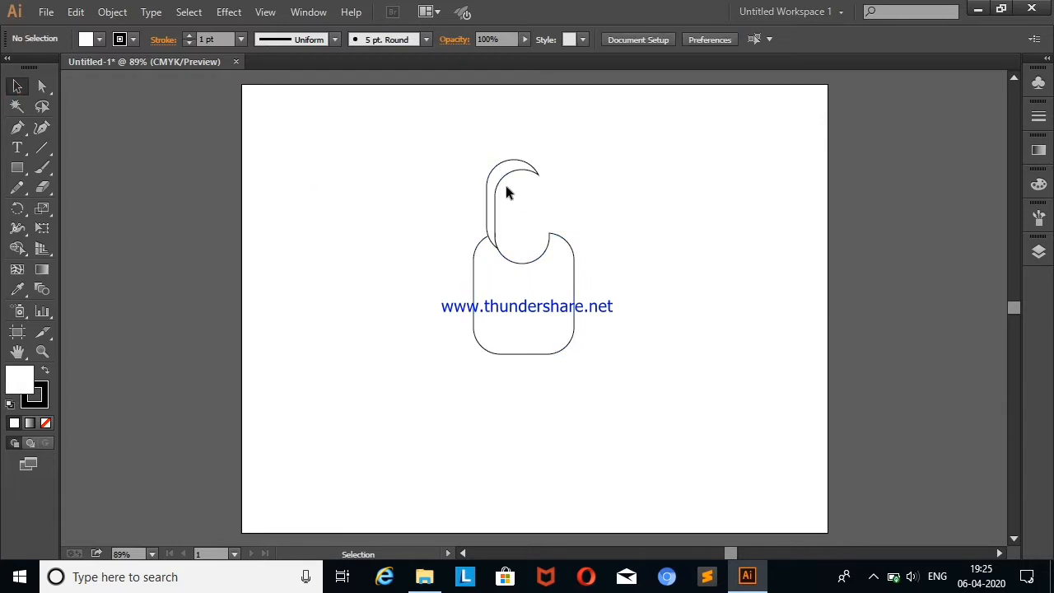
Step: Draw a horizontal rectangle for the beak, round only its upper outer corner and place it against the head
{"action": "left_click", "coordinate": [18, 168]}
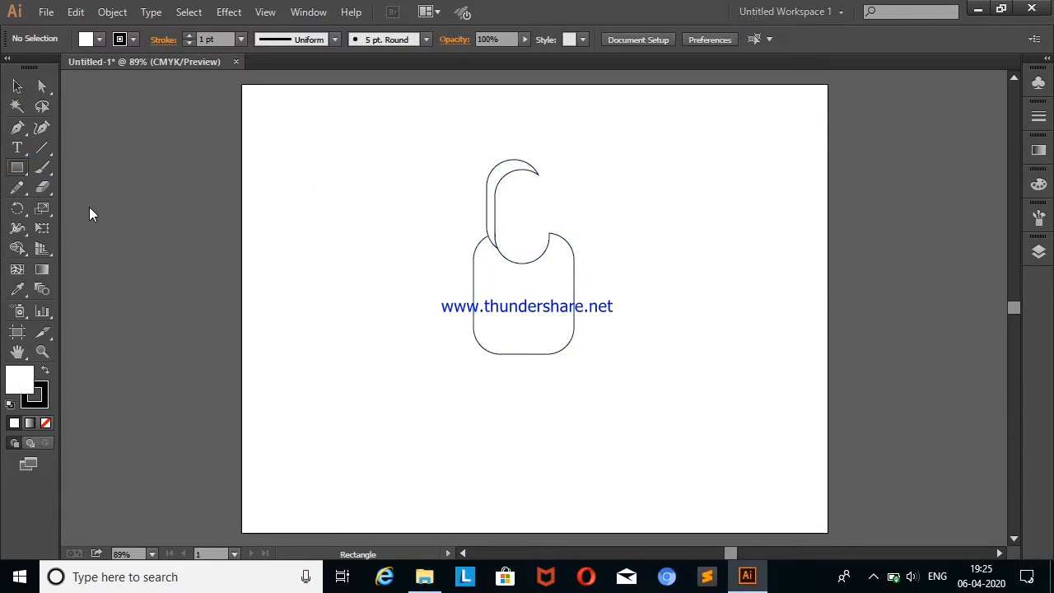
{"action": "left_click_drag", "start_coordinate": [22, 176], "coordinate": [70, 170]}
{"action": "left_click_drag", "start_coordinate": [159, 240], "coordinate": [234, 273]}
{"action": "key", "text": "a"}
{"action": "left_click_drag", "start_coordinate": [195, 211], "coordinate": [580, 198]}
{"action": "left_click", "coordinate": [17, 86]}
{"action": "left_click", "coordinate": [170, 211]}
{"action": "left_click", "coordinate": [619, 288]}
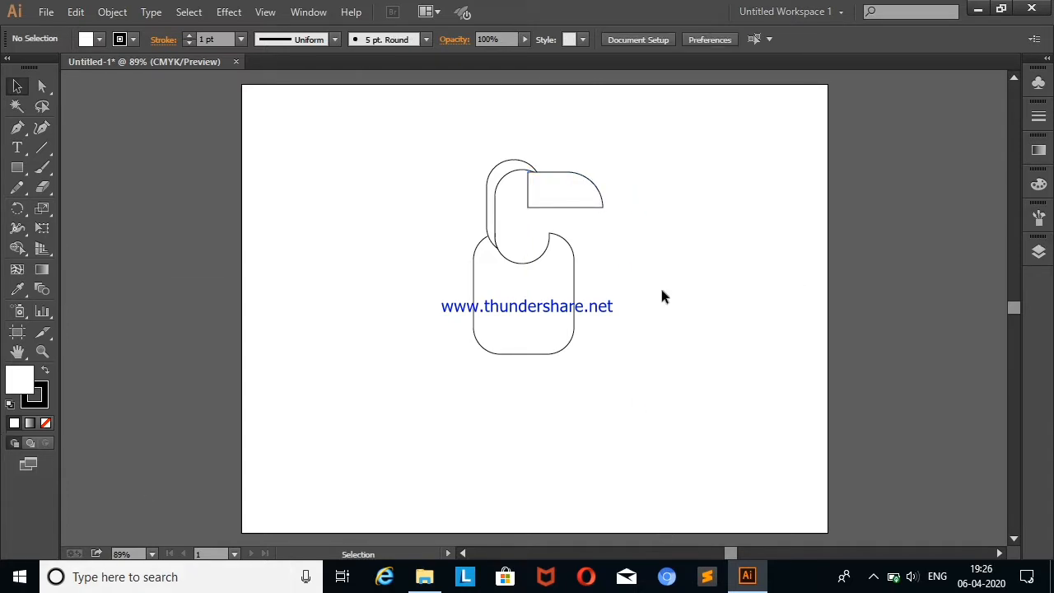
Step: Draw a narrow upright rectangle beside the bird and slant it into a parallelogram with Free Transform for the tail
{"action": "left_click", "coordinate": [17, 167]}
{"action": "left_click_drag", "start_coordinate": [361, 292], "coordinate": [377, 378]}
{"action": "left_click", "coordinate": [44, 232]}
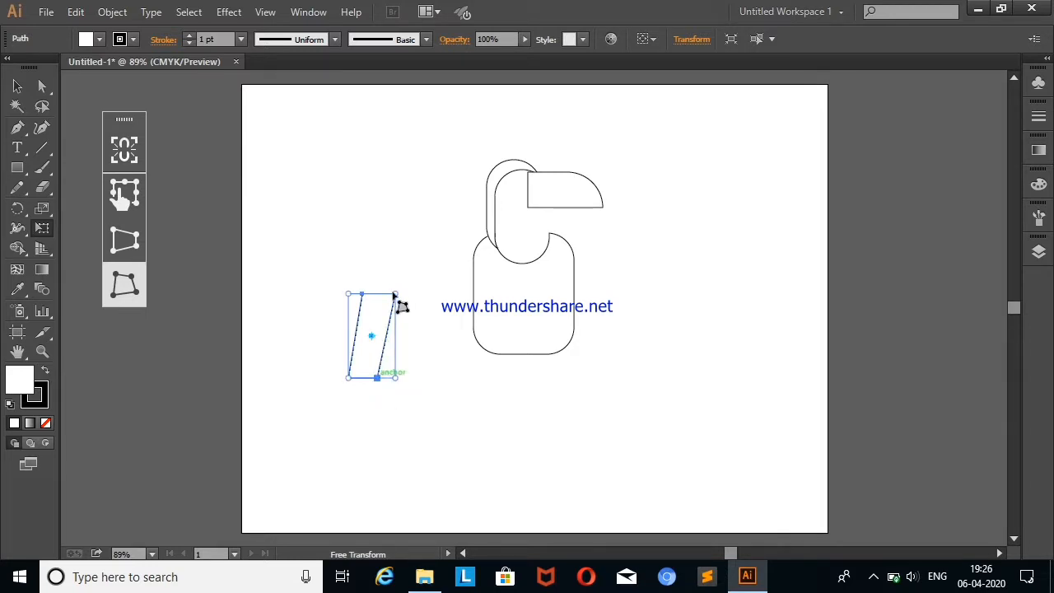
{"action": "left_click", "coordinate": [17, 86]}
{"action": "left_click", "coordinate": [136, 173]}
Step: Move the slanted tail shape to the body's lower edge and scale it down so it overlaps the body
{"action": "left_click", "coordinate": [367, 322]}
{"action": "left_click_drag", "start_coordinate": [371, 294], "coordinate": [517, 354]}
{"action": "left_click", "coordinate": [683, 305]}
{"action": "left_click", "coordinate": [497, 368]}
{"action": "left_click", "coordinate": [642, 312]}
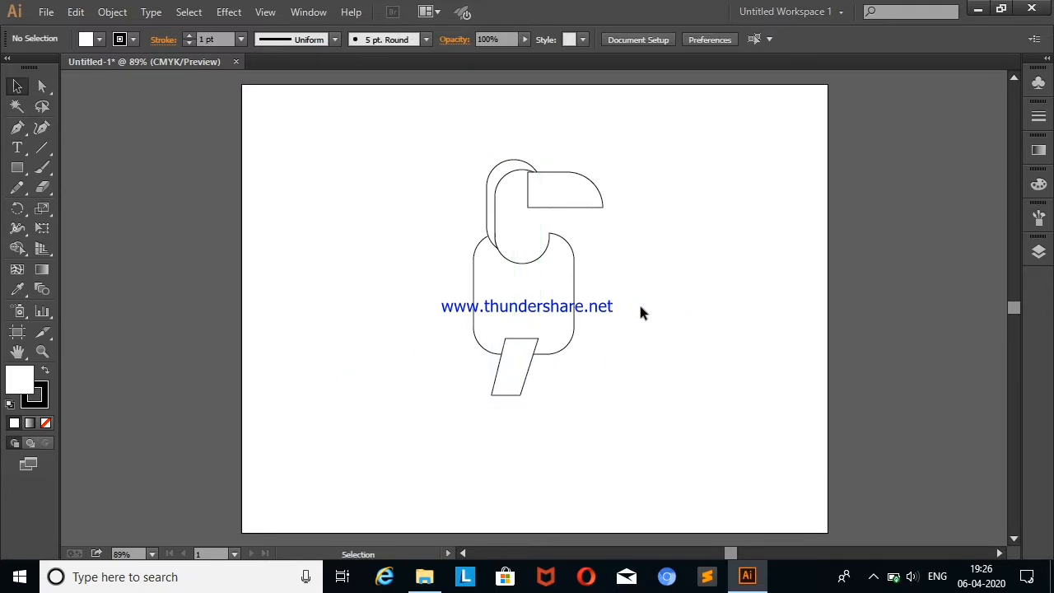
Step: Unite the tail with the body using Shape Builder
{"action": "left_click", "coordinate": [517, 374]}
{"action": "left_click", "coordinate": [474, 334], "text": "shift"}
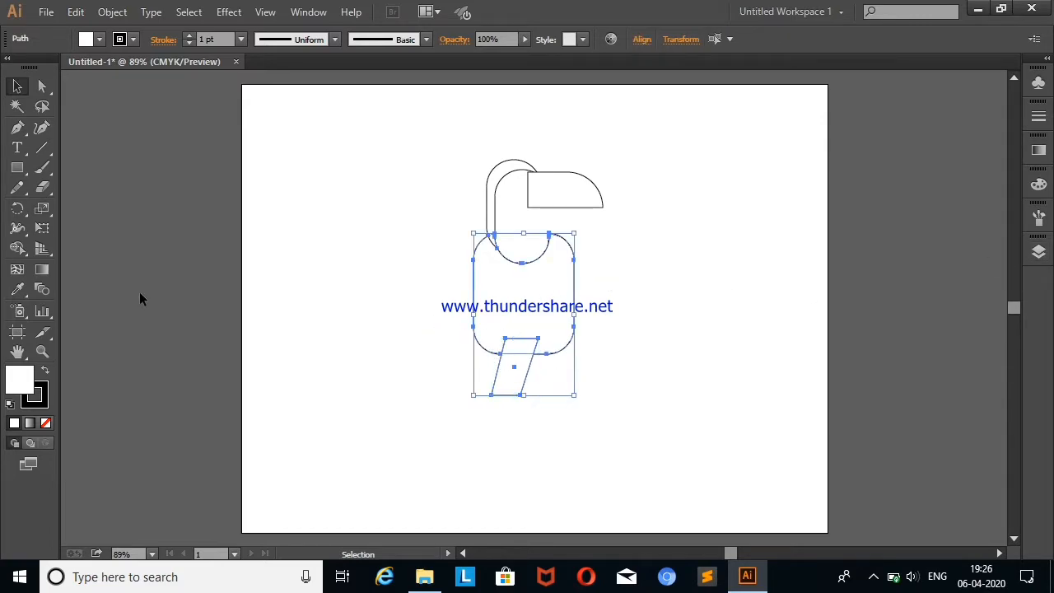
{"action": "left_click", "coordinate": [20, 248]}
{"action": "left_click_drag", "start_coordinate": [565, 349], "coordinate": [514, 375]}
{"action": "left_click", "coordinate": [17, 87]}
{"action": "left_click", "coordinate": [313, 243]}
Step: Draw a long thin horizontal rectangle as a branch across the body's lower edge and shift it slightly left
{"action": "left_click", "coordinate": [18, 168]}
{"action": "left_click_drag", "start_coordinate": [437, 352], "coordinate": [635, 363]}
{"action": "left_click", "coordinate": [17, 86]}
{"action": "left_click", "coordinate": [189, 207]}
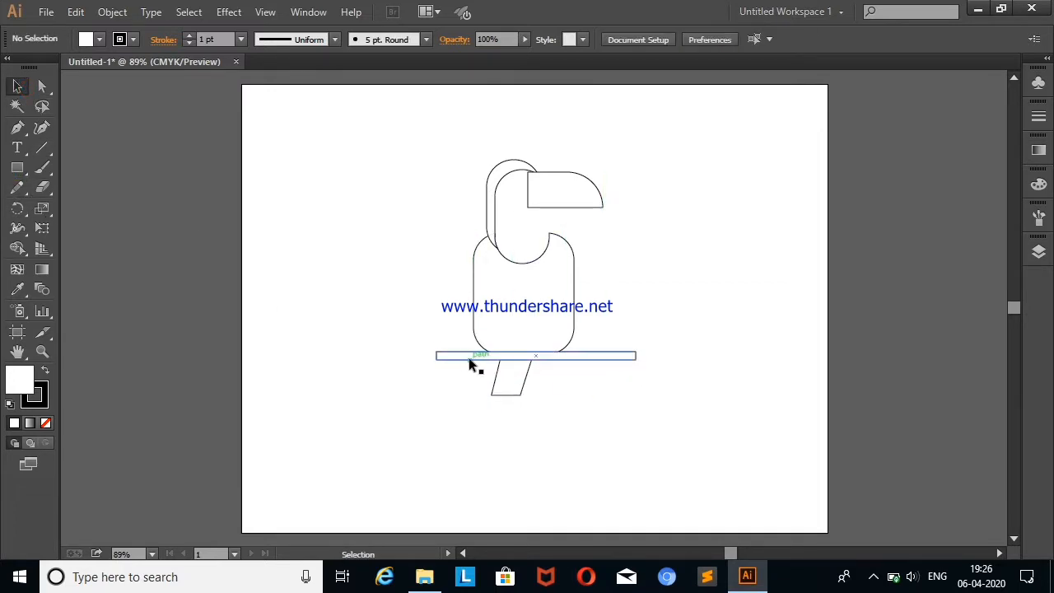
{"action": "left_click", "coordinate": [464, 358]}
{"action": "left_click", "coordinate": [277, 182]}
Step: Draw a small narrow ellipse, tilt it diagonally and place it below the branch's right end
{"action": "left_click_drag", "start_coordinate": [18, 168], "coordinate": [150, 256]}
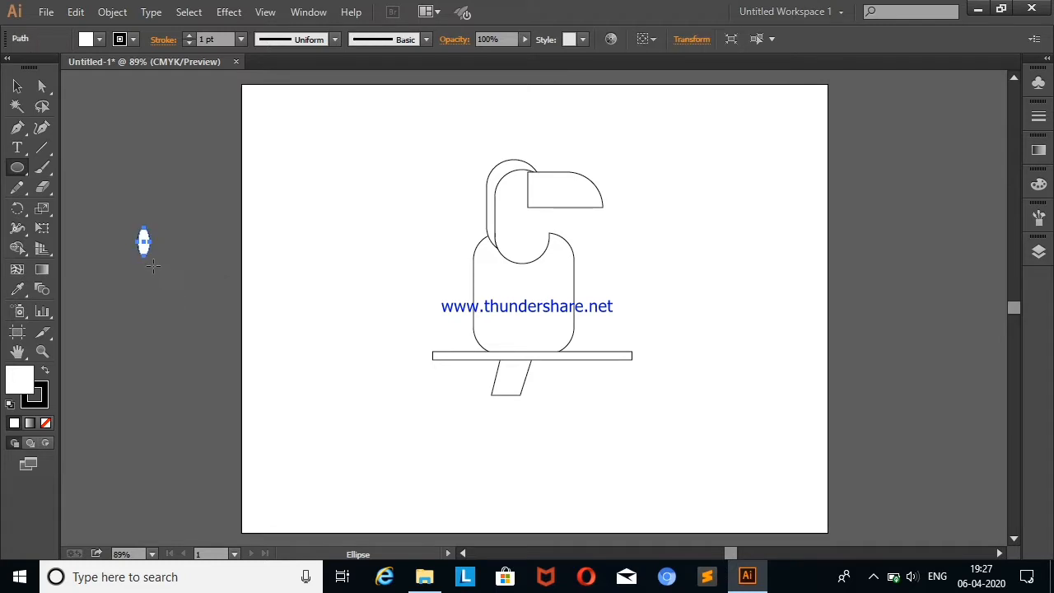
{"action": "left_click", "coordinate": [16, 94]}
{"action": "left_click", "coordinate": [143, 260]}
{"action": "left_click", "coordinate": [145, 252]}
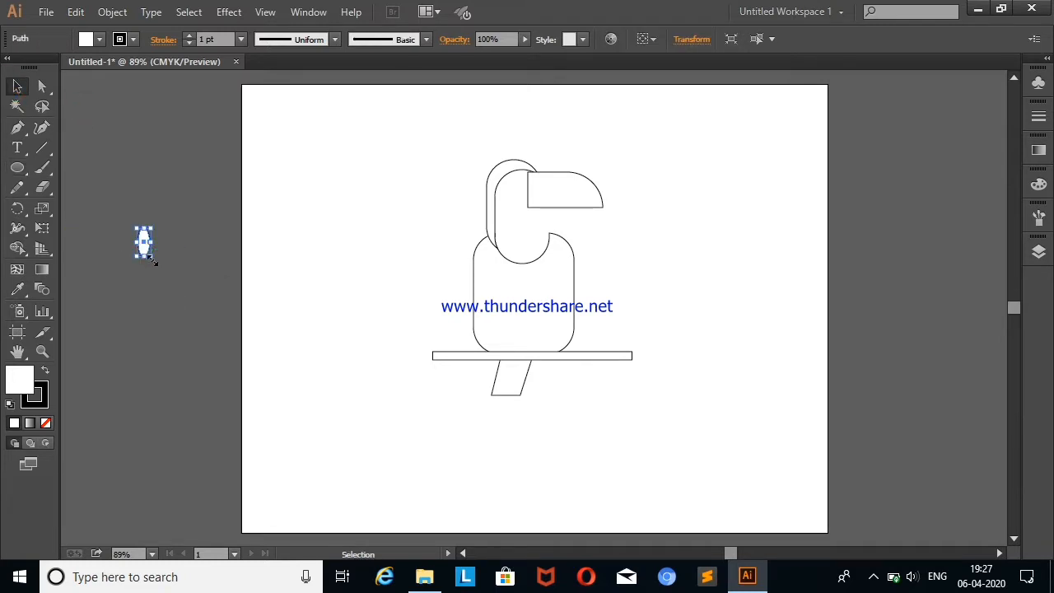
{"action": "left_click_drag", "start_coordinate": [153, 262], "coordinate": [630, 391]}
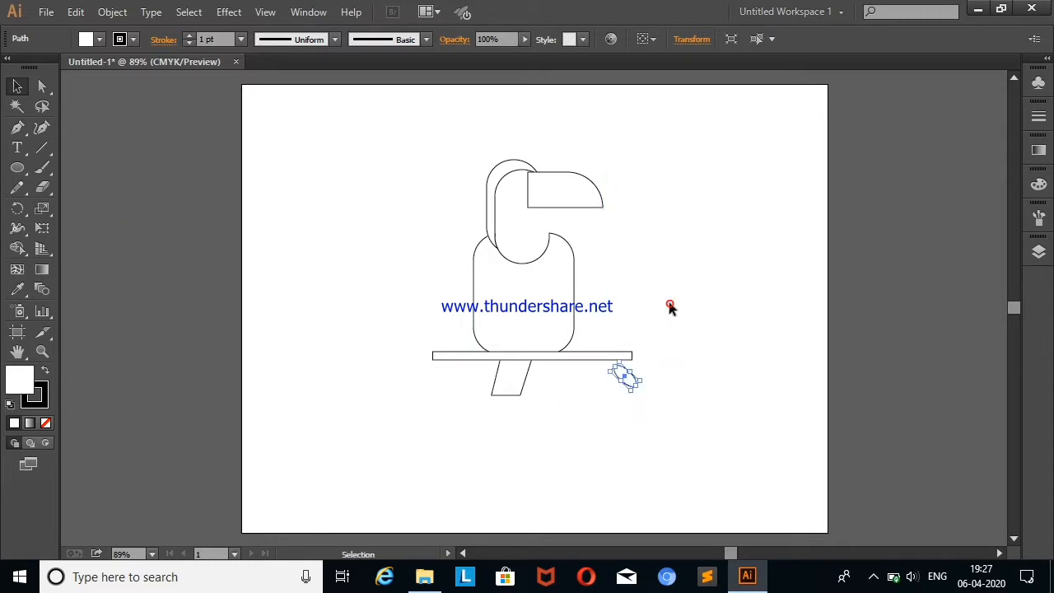
{"action": "left_click", "coordinate": [384, 331]}
Step: Sharpen both ends of the small ellipse into a leaf with the Curvature tool and duplicate it above the branch's left end
{"action": "left_click", "coordinate": [618, 389]}
{"action": "left_click", "coordinate": [42, 127]}
{"action": "left_click", "coordinate": [636, 384]}
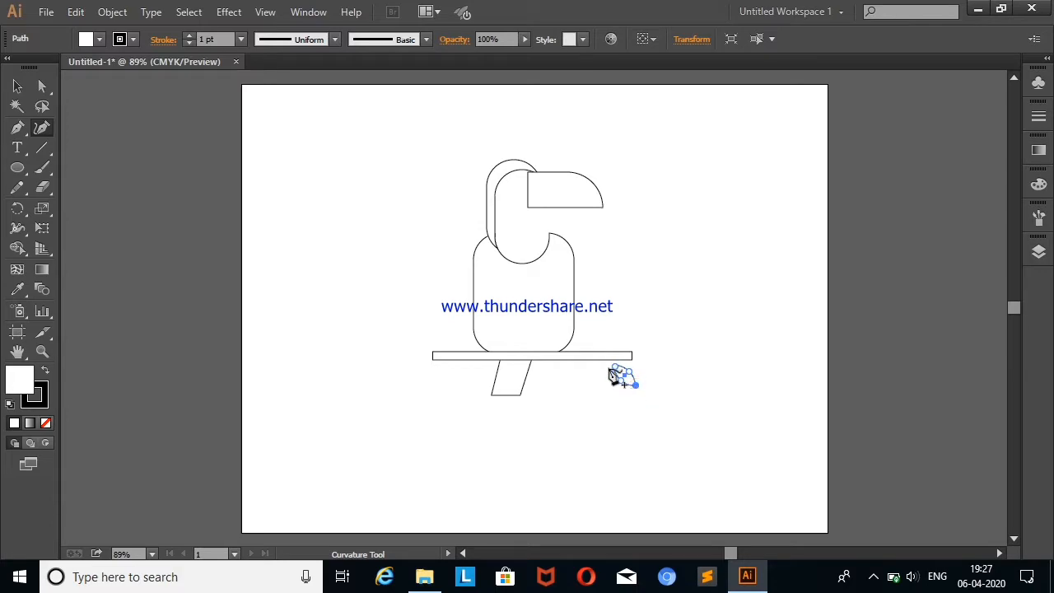
{"action": "double_click", "coordinate": [616, 371]}
{"action": "key", "text": "v"}
{"action": "left_click", "coordinate": [114, 165]}
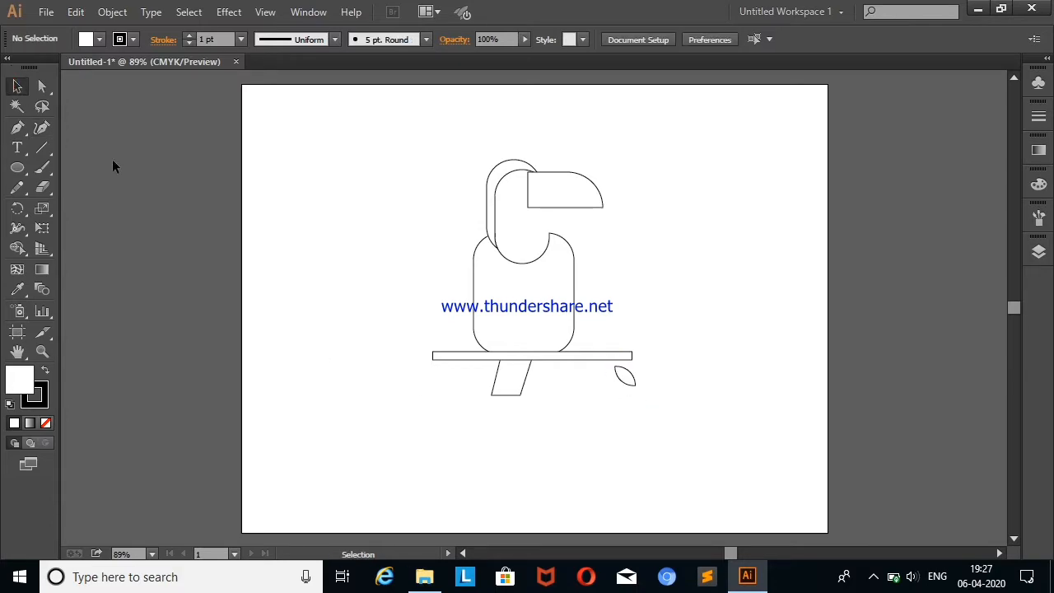
{"action": "left_click_drag", "start_coordinate": [625, 376], "coordinate": [433, 336]}
{"action": "left_click", "coordinate": [359, 217]}
{"action": "left_click", "coordinate": [523, 183]}
{"action": "left_click", "coordinate": [42, 126]}
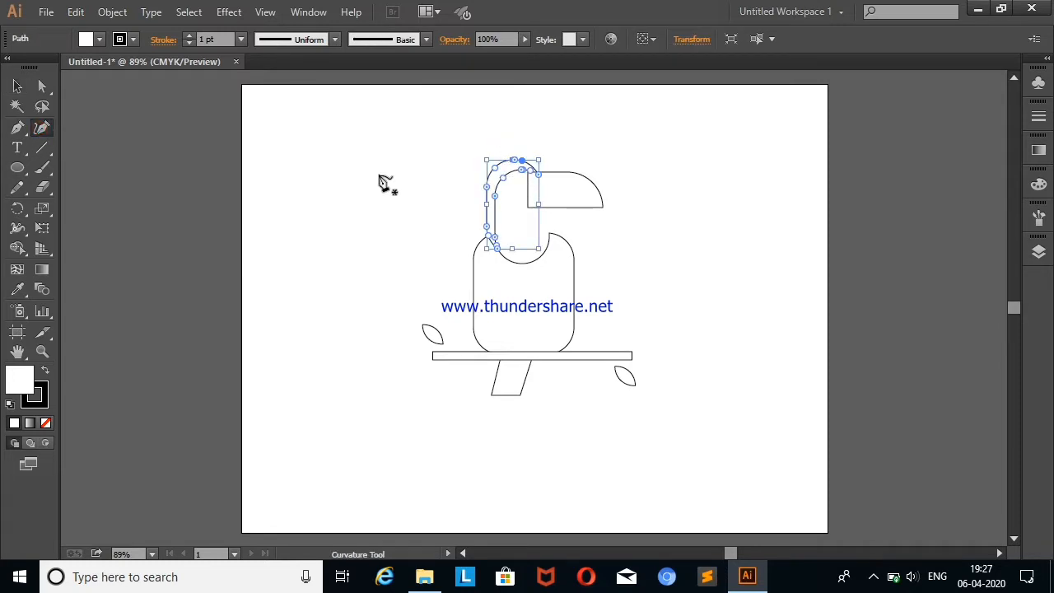
{"action": "left_click", "coordinate": [18, 87]}
{"action": "left_click", "coordinate": [162, 134]}
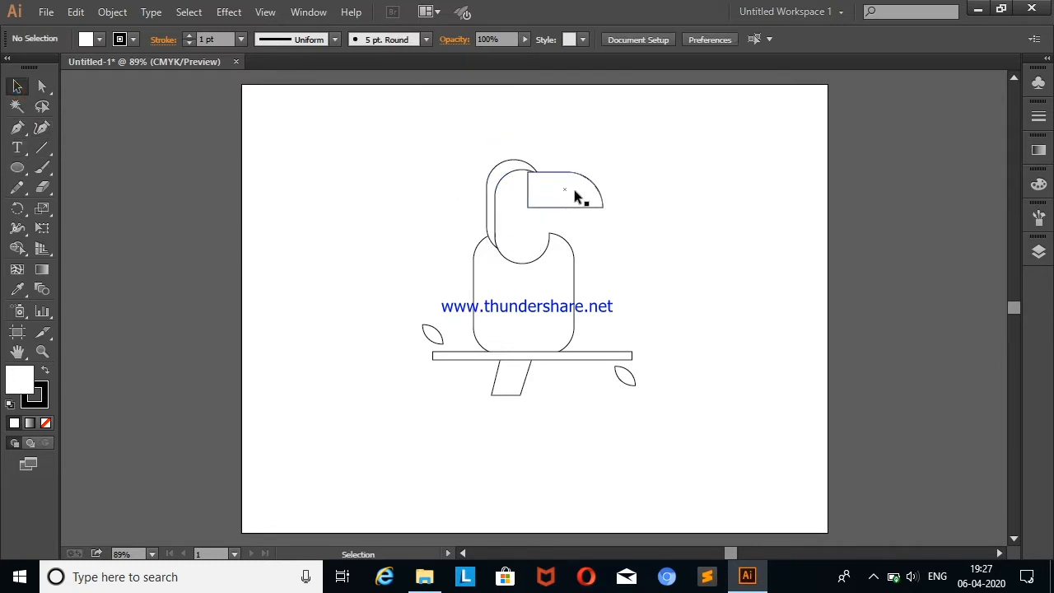
Step: Move the beak away from the head and draw a small rectangle covering the pointed tip of the crest
{"action": "left_click_drag", "start_coordinate": [571, 191], "coordinate": [700, 192]}
{"action": "left_click", "coordinate": [198, 120]}
{"action": "left_click_drag", "start_coordinate": [17, 167], "coordinate": [74, 169]}
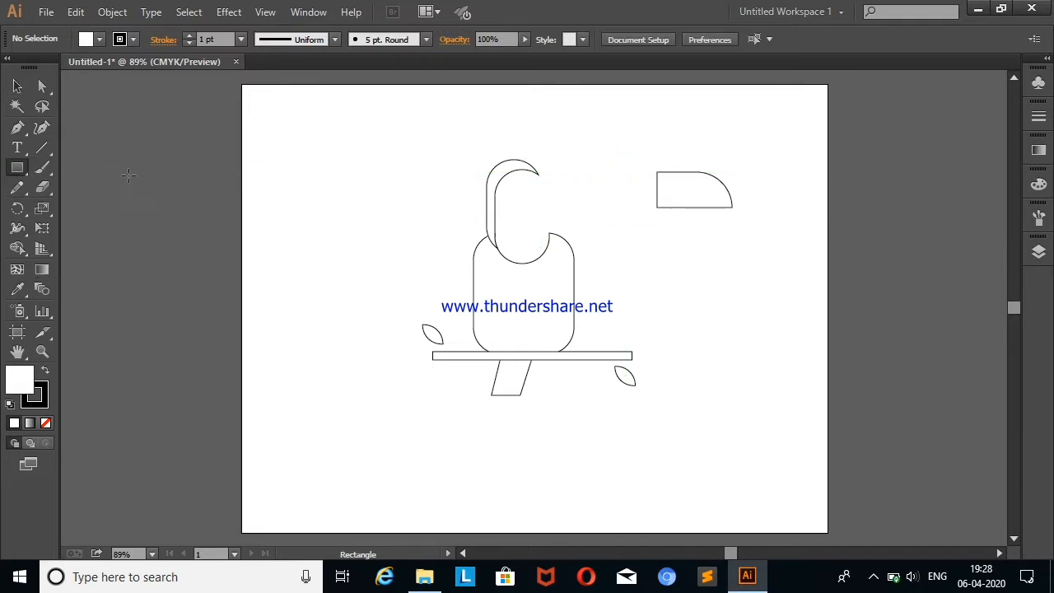
{"action": "left_click_drag", "start_coordinate": [532, 144], "coordinate": [548, 173]}
{"action": "key", "text": "v"}
{"action": "left_click", "coordinate": [554, 200]}
Step: Cut off the crest's pointed tip with Shape Builder and move the beak back against the straight cut edge
{"action": "left_click_drag", "start_coordinate": [445, 118], "coordinate": [567, 187]}
{"action": "left_click", "coordinate": [18, 248]}
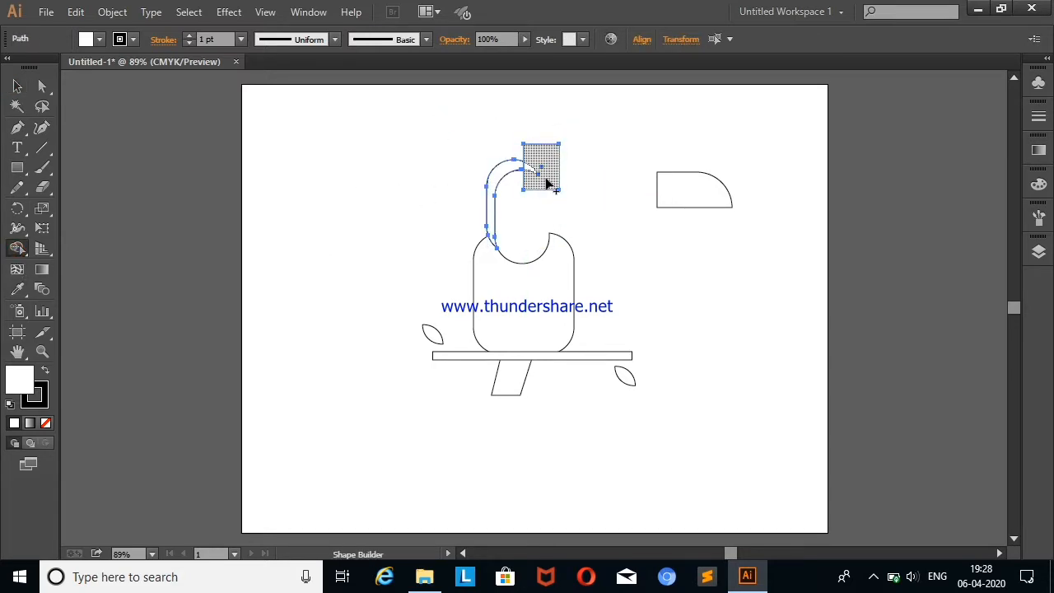
{"action": "left_click", "coordinate": [537, 177], "text": "alt"}
{"action": "key", "text": "v"}
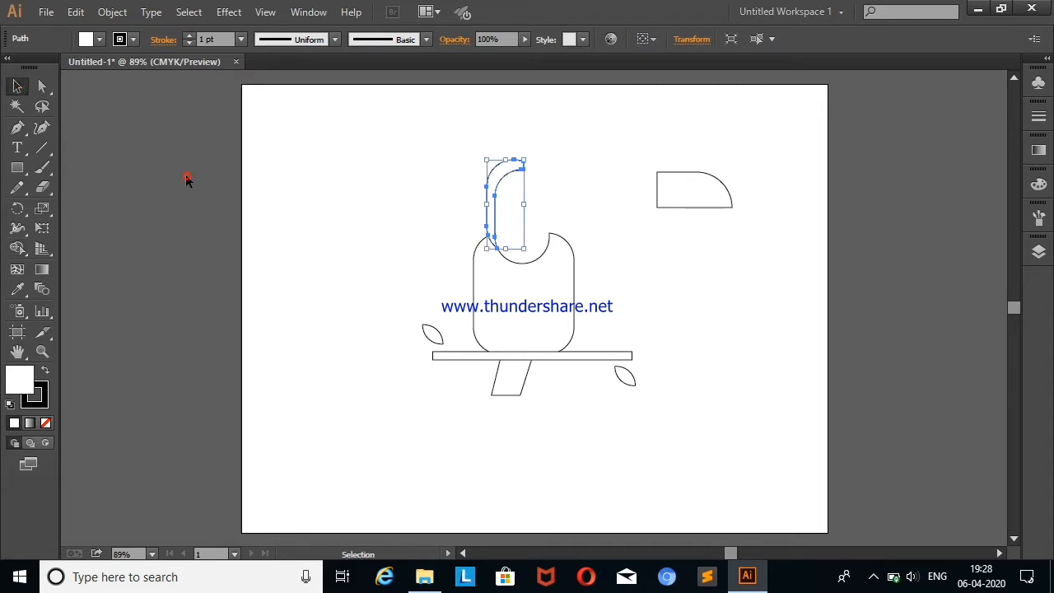
{"action": "left_click", "coordinate": [186, 179]}
{"action": "mouse_move", "coordinate": [669, 189]}
{"action": "left_mouse_down"}
{"action": "mouse_move", "coordinate": [555, 183]}
{"action": "mouse_move", "coordinate": [555, 192]}
{"action": "left_mouse_up"}
{"action": "left_click", "coordinate": [633, 153]}
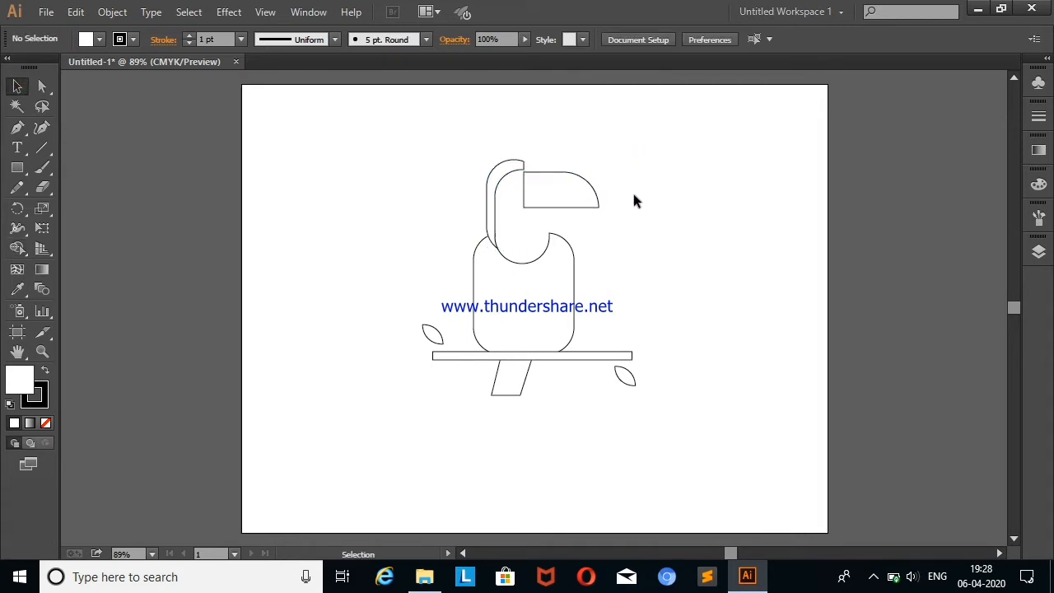
Step: Draw a small circle for the eye inside the head, beside the beak
{"action": "left_click_drag", "start_coordinate": [15, 169], "coordinate": [519, 196]}
{"action": "key", "text": "v"}
{"action": "left_click", "coordinate": [92, 131]}
{"action": "left_click", "coordinate": [652, 154]}
Step: Nudge the eye circle slightly up and to the right within the head
{"action": "left_click", "coordinate": [513, 193]}
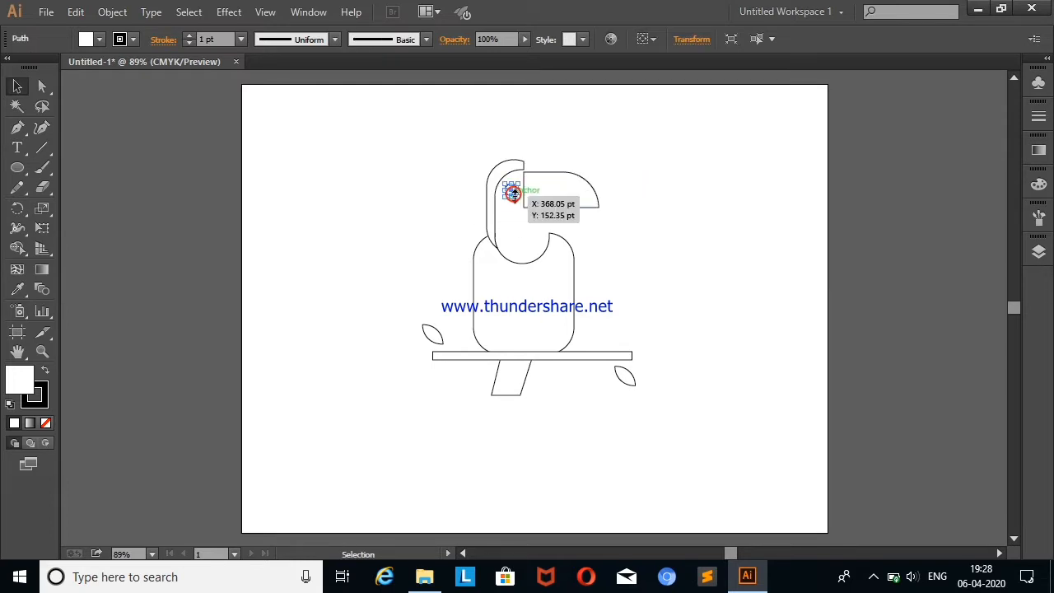
{"action": "key", "text": "Up"}
{"action": "key", "text": "Up"}
{"action": "key", "text": "Up"}
{"action": "key", "text": "Right"}
{"action": "key", "text": "Right"}
{"action": "key", "text": "Up"}
{"action": "left_click", "coordinate": [741, 159]}
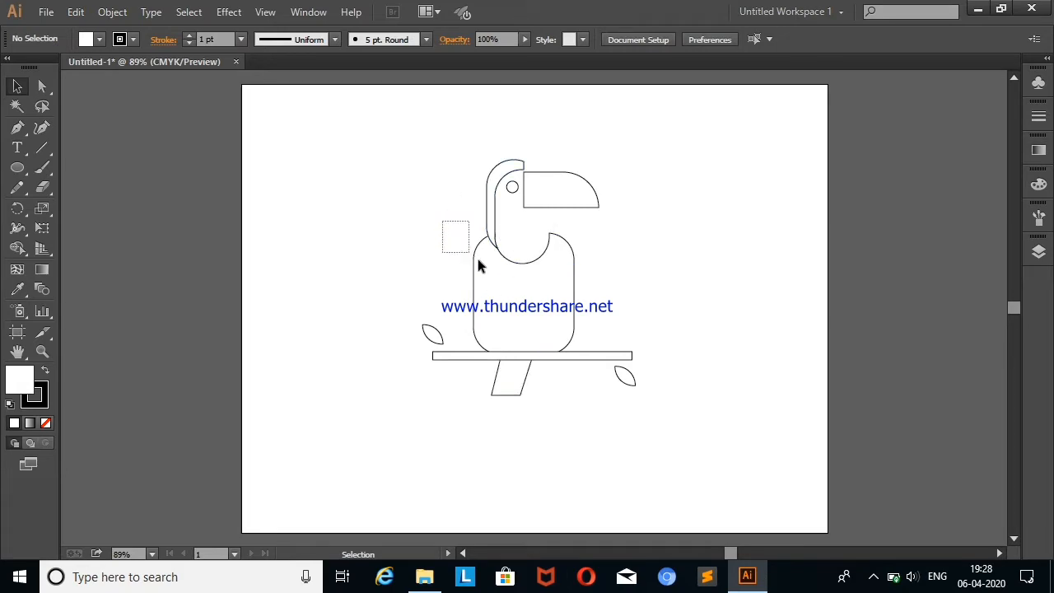
Step: Unite the head crest and the body into one shape with Shape Builder
{"action": "left_click_drag", "start_coordinate": [472, 260], "coordinate": [486, 265]}
{"action": "left_click", "coordinate": [17, 248]}
{"action": "left_click_drag", "start_coordinate": [490, 207], "coordinate": [488, 251]}
{"action": "left_click", "coordinate": [14, 89]}
{"action": "left_click", "coordinate": [163, 200]}
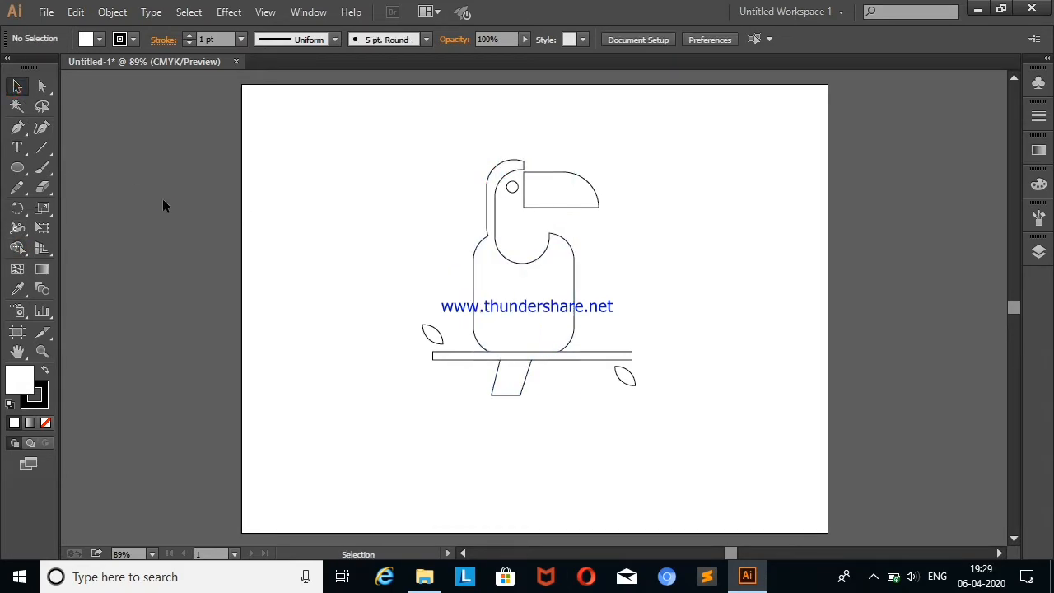
Step: Fill the united crest, body and tail shape with dark grey
{"action": "left_click", "coordinate": [548, 312]}
{"action": "left_click", "coordinate": [100, 39]}
{"action": "left_click", "coordinate": [34, 115]}
{"action": "left_click", "coordinate": [153, 288]}
Step: Fill the beak with yellow
{"action": "left_click", "coordinate": [551, 201]}
{"action": "left_click", "coordinate": [100, 40]}
{"action": "left_click", "coordinate": [33, 83]}
{"action": "left_click", "coordinate": [110, 200]}
Step: Duplicate the beak to the empty area right of the bird and draw an ellipse over the copy's tip
{"action": "mouse_move", "coordinate": [562, 200]}
{"action": "left_mouse_down"}
{"action": "mouse_move", "coordinate": [775, 253]}
{"action": "mouse_move", "coordinate": [759, 227]}
{"action": "left_mouse_up"}
{"action": "left_click", "coordinate": [20, 167]}
{"action": "left_click", "coordinate": [18, 86]}
{"action": "left_click", "coordinate": [167, 158]}
{"action": "left_click", "coordinate": [765, 232]}
Step: Remove the part of the ellipse outside the copied beak with Shape Builder, leaving a curved beak tip
{"action": "left_click_drag", "start_coordinate": [623, 158], "coordinate": [774, 268]}
{"action": "left_click", "coordinate": [17, 249]}
{"action": "left_click", "coordinate": [758, 230], "text": "alt"}
{"action": "left_click", "coordinate": [17, 86]}
{"action": "left_click", "coordinate": [122, 146]}
Step: Fill the copied beak's tip with orange
{"action": "left_click", "coordinate": [730, 221]}
{"action": "left_click", "coordinate": [97, 40]}
{"action": "left_click", "coordinate": [156, 79]}
{"action": "left_click", "coordinate": [650, 189]}
Step: Delete the original beak and move the two-coloured beak into its place against the head
{"action": "left_click", "coordinate": [581, 193]}
{"action": "key", "text": "Delete"}
{"action": "left_click_drag", "start_coordinate": [699, 207], "coordinate": [589, 176]}
{"action": "left_click", "coordinate": [609, 162]}
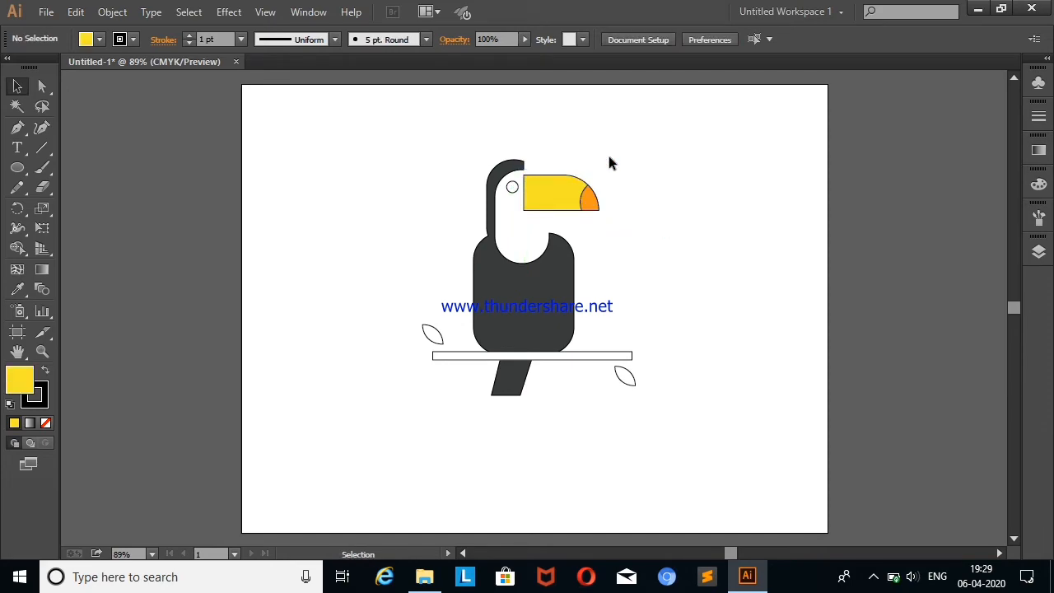
Step: Resize the beak together with its tip to make it flatter and slightly longer
{"action": "left_click", "coordinate": [590, 201]}
{"action": "left_click_drag", "start_coordinate": [565, 161], "coordinate": [607, 198]}
{"action": "left_click", "coordinate": [667, 187]}
{"action": "left_click_drag", "start_coordinate": [394, 138], "coordinate": [684, 443]}
{"action": "left_click", "coordinate": [373, 219]}
Step: Fill the branch with dark brown
{"action": "left_click", "coordinate": [464, 356]}
{"action": "left_click", "coordinate": [99, 40]}
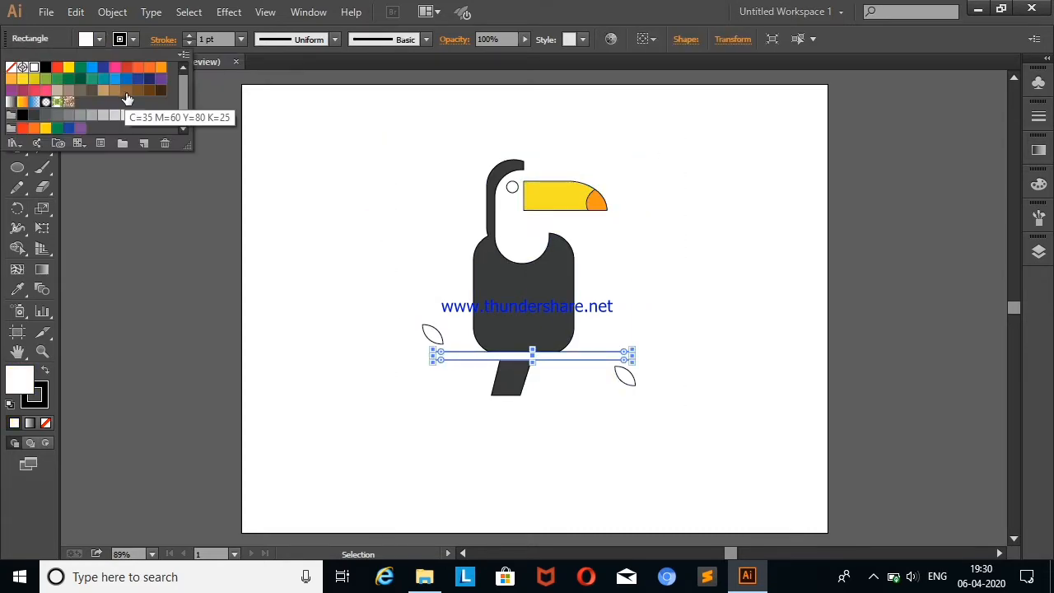
{"action": "left_click", "coordinate": [145, 91]}
{"action": "left_click", "coordinate": [244, 283]}
Step: Fill both leaves with green
{"action": "left_click", "coordinate": [431, 332]}
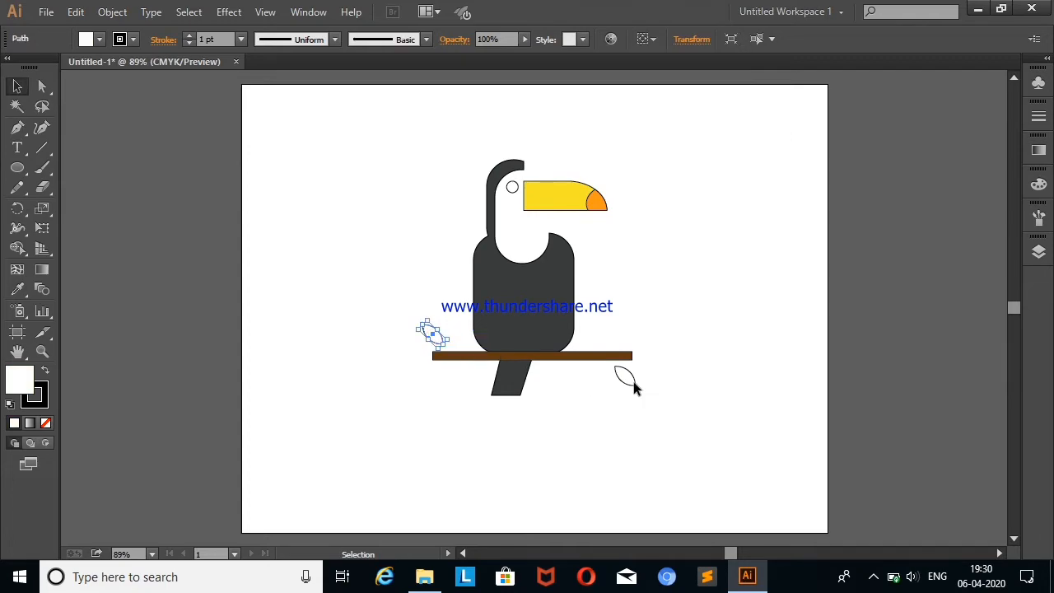
{"action": "left_click", "coordinate": [630, 384], "text": "shift"}
{"action": "left_click", "coordinate": [100, 40]}
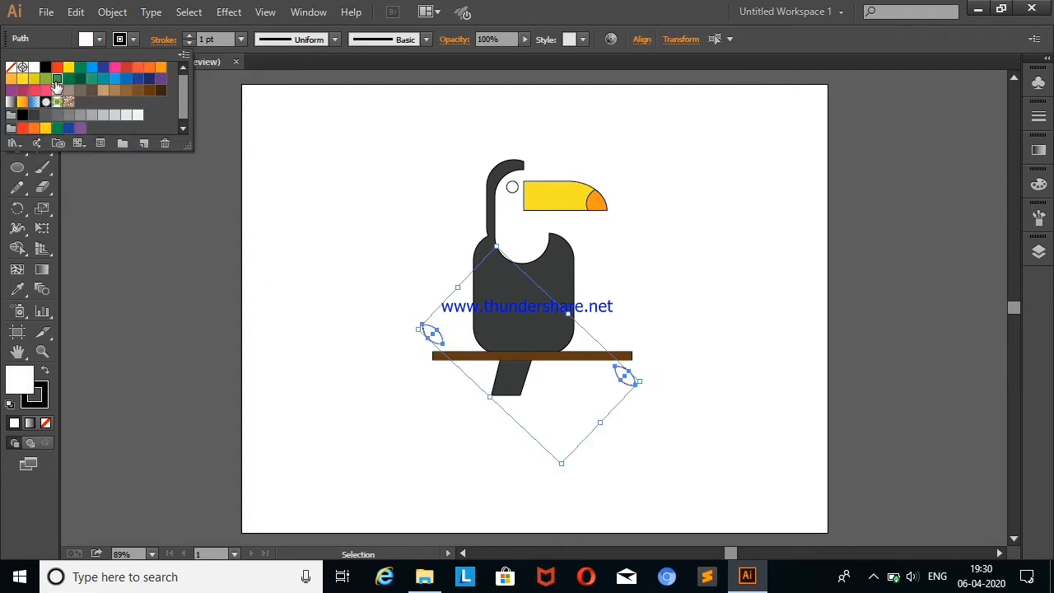
{"action": "left_click", "coordinate": [83, 90]}
{"action": "left_click", "coordinate": [168, 276]}
{"action": "key", "text": "ctrl+a"}
{"action": "left_click", "coordinate": [306, 169]}
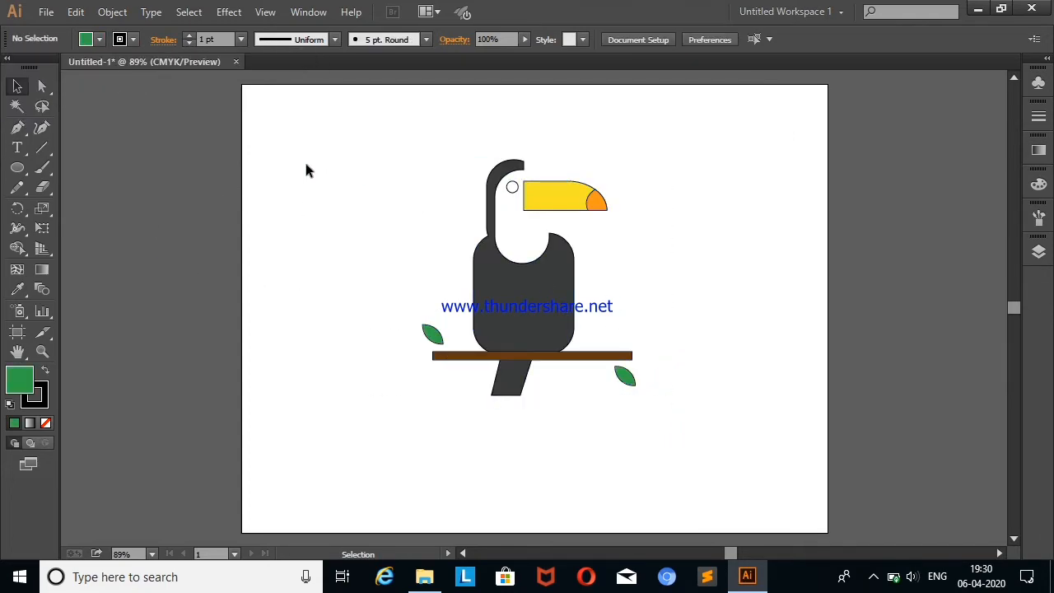
Step: Fill the eye circle with black
{"action": "left_click", "coordinate": [99, 39]}
{"action": "left_click", "coordinate": [53, 74]}
{"action": "left_click", "coordinate": [132, 207]}
Step: Remove the stroke from all parts of the bird, branch and leaves
{"action": "left_click_drag", "start_coordinate": [371, 123], "coordinate": [705, 458]}
{"action": "left_click", "coordinate": [98, 39]}
{"action": "left_click", "coordinate": [203, 255]}
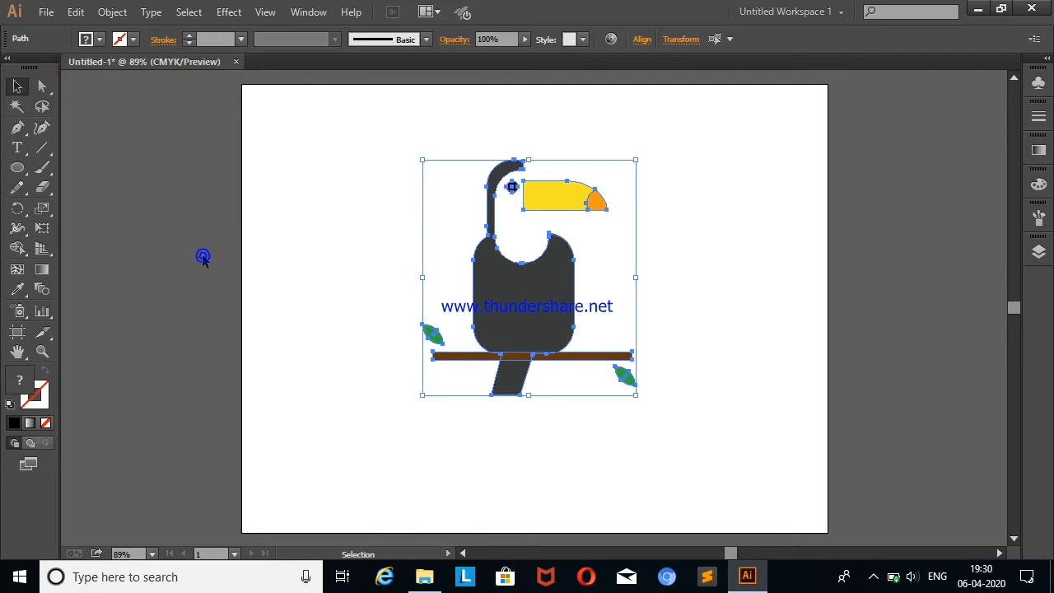
Step: Nudge the beak and its orange tip up to sit higher against the head
{"action": "left_click", "coordinate": [556, 204]}
{"action": "key", "text": "Up"}
{"action": "key", "text": "Up"}
{"action": "key", "text": "Up"}
{"action": "key", "text": "Up"}
{"action": "key", "text": "Up"}
{"action": "key", "text": "Up"}
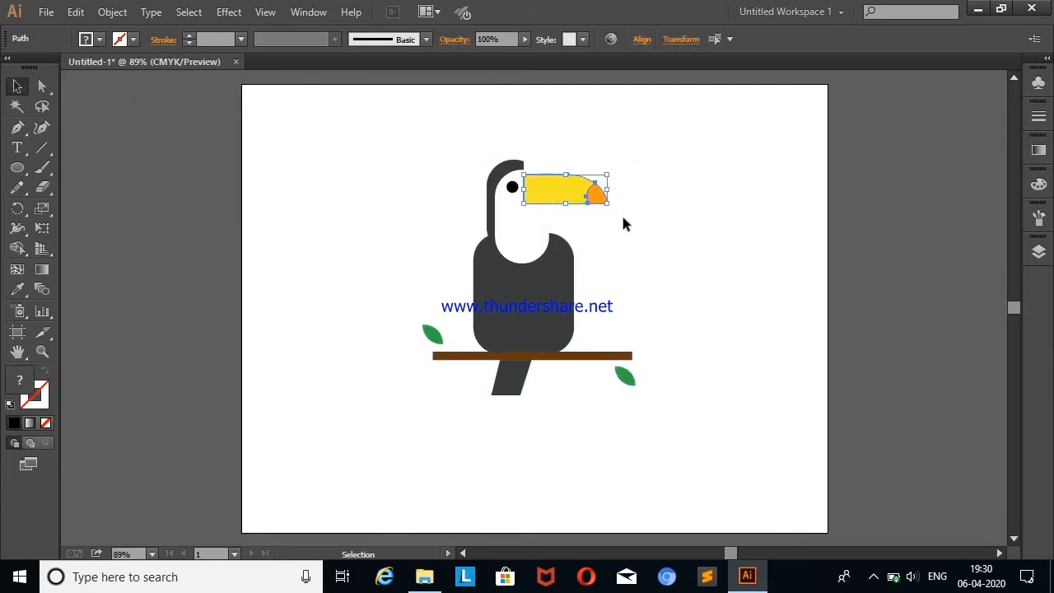
Step: Stretch the yellow beak and its orange tip slightly taller by extending their lower edge downward
{"action": "left_click", "coordinate": [756, 234]}
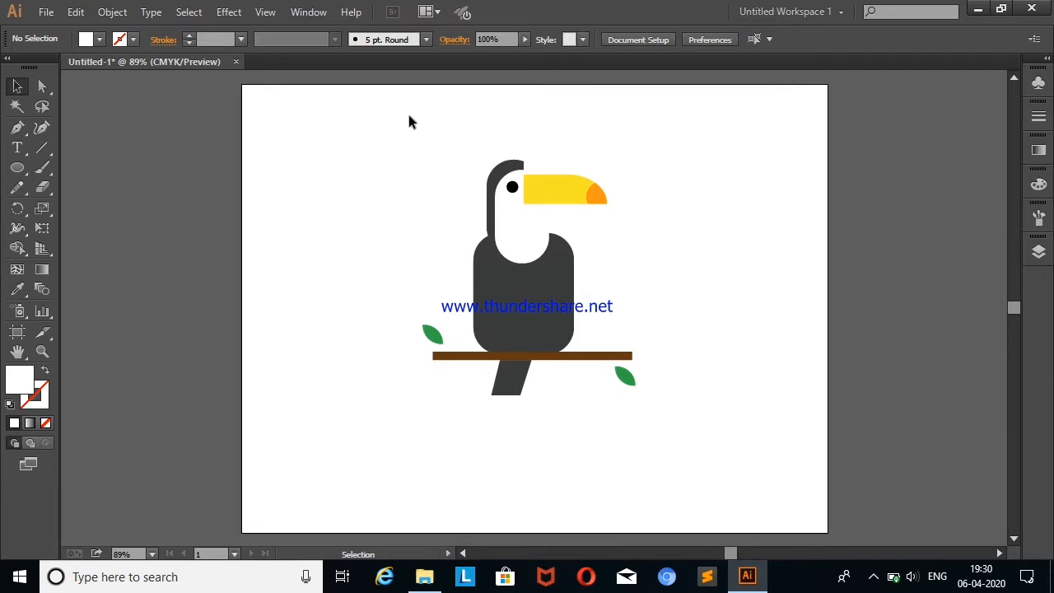
{"action": "left_click", "coordinate": [558, 194]}
{"action": "left_click", "coordinate": [595, 196], "text": "shift"}
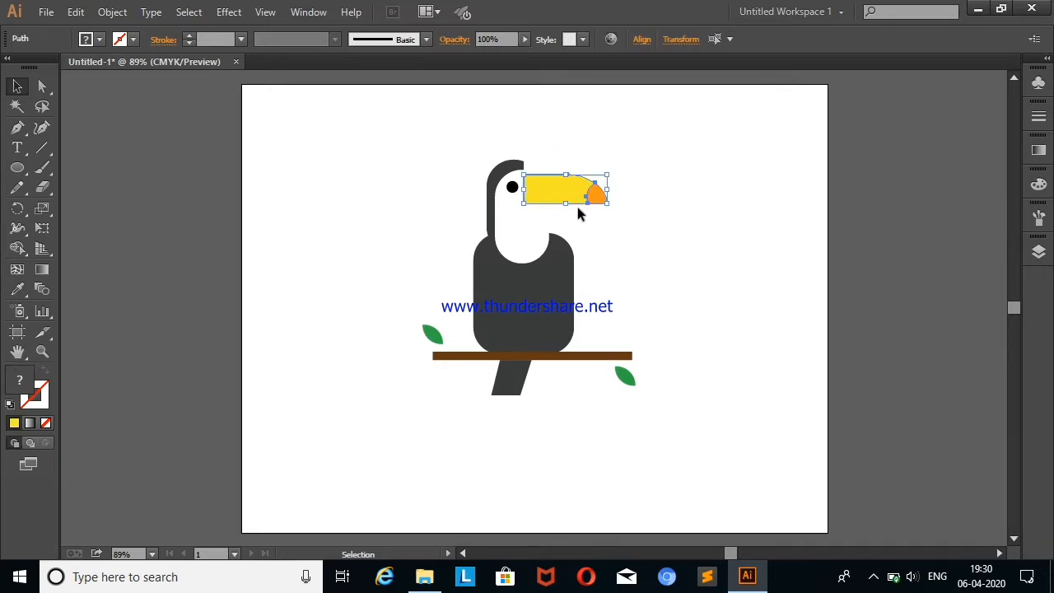
{"action": "left_click_drag", "start_coordinate": [567, 204], "coordinate": [569, 203]}
{"action": "left_click", "coordinate": [668, 197]}
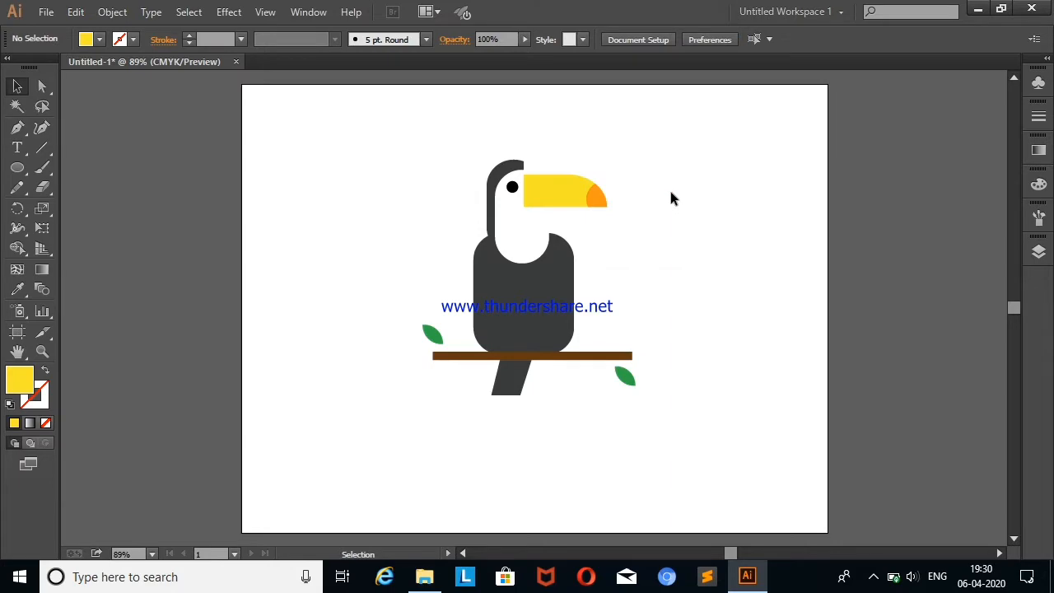
Step: Add the text "POKONES", enlarge it to about 62 pt and place it beneath the bird's tail
{"action": "key", "text": "t"}
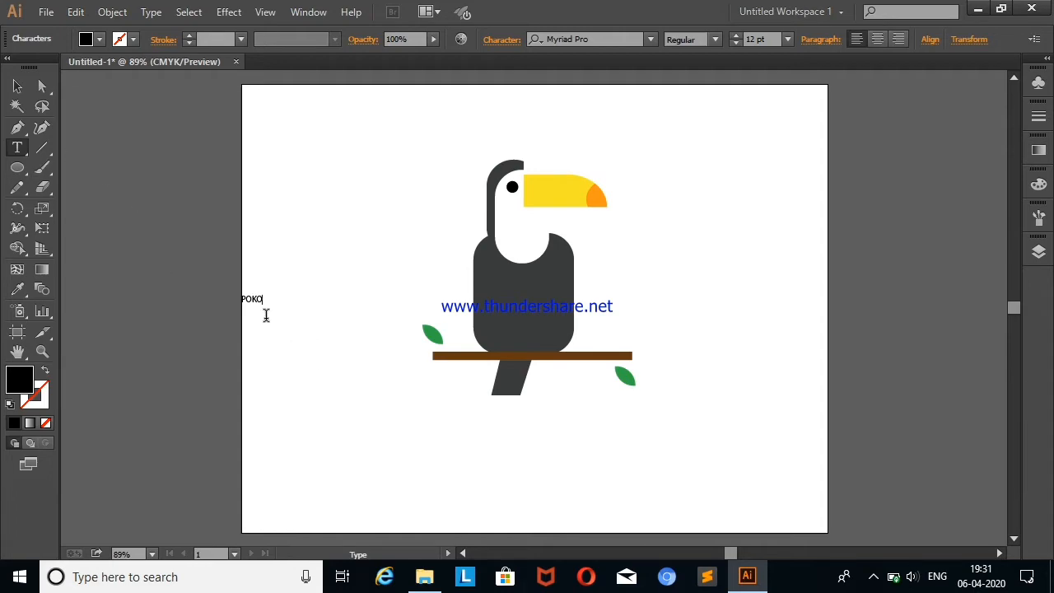
{"action": "key", "text": "Escape"}
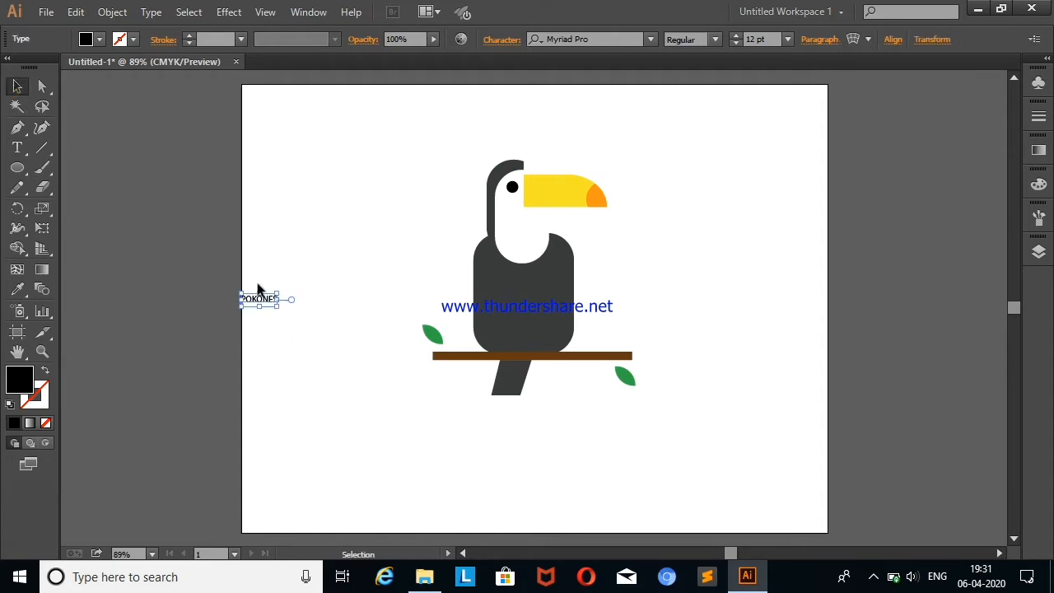
{"action": "left_click_drag", "start_coordinate": [277, 307], "coordinate": [549, 420]}
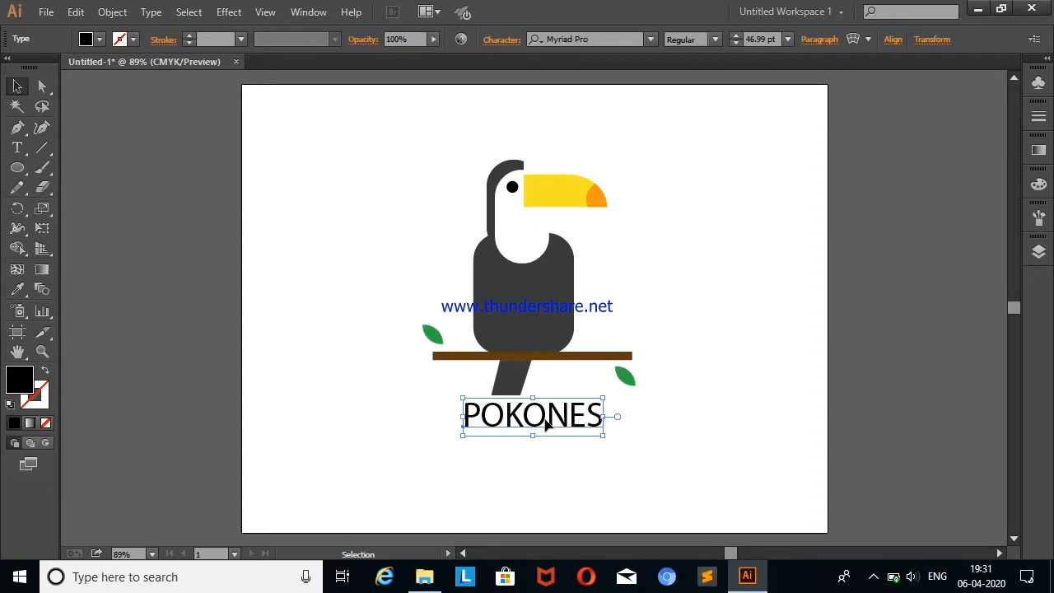
{"action": "left_click_drag", "start_coordinate": [602, 441], "coordinate": [589, 423]}
{"action": "left_click", "coordinate": [724, 328]}
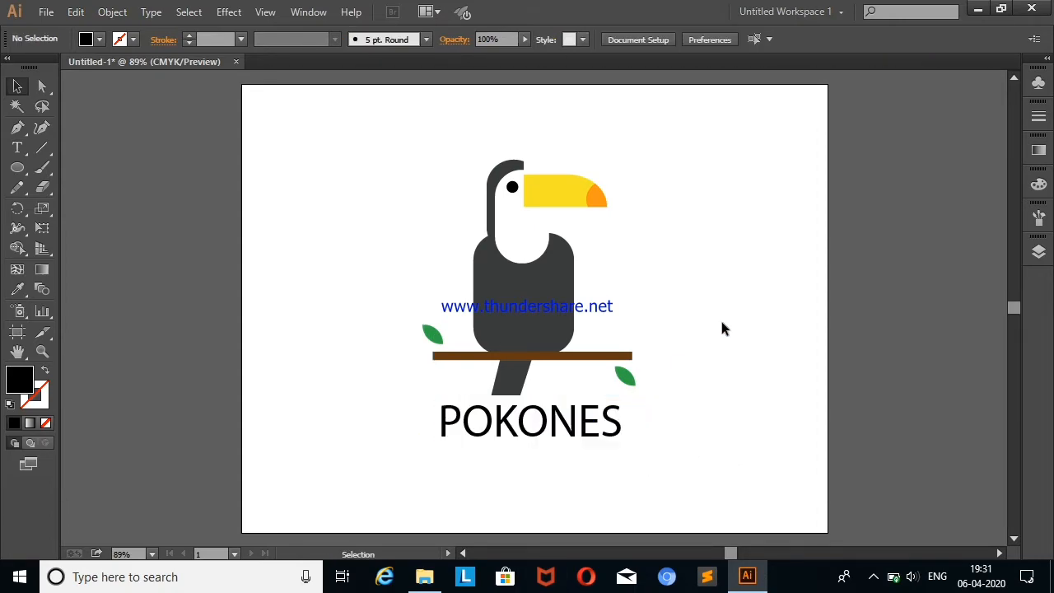
Step: Set the POKONES wordmark in Microsoft Sans Serif and scale it down to about 58 pt under the branch
{"action": "left_click", "coordinate": [591, 436]}
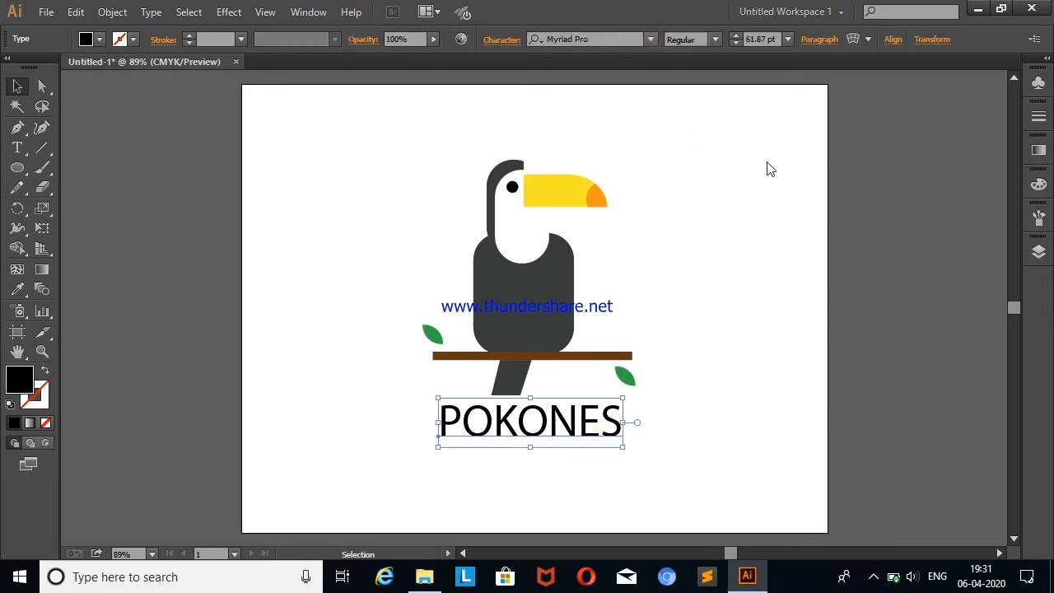
{"action": "left_click", "coordinate": [738, 159]}
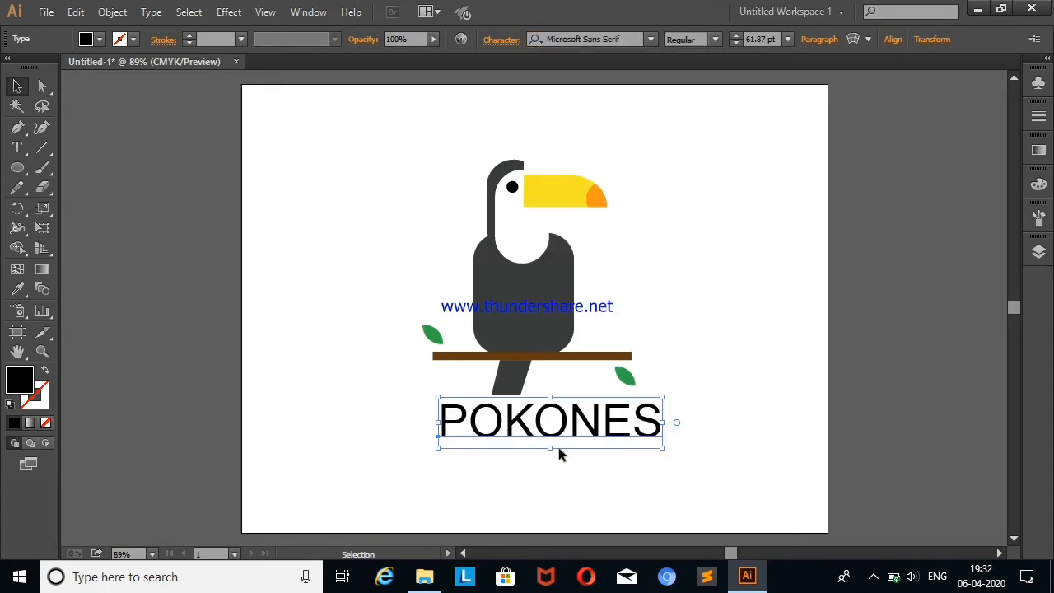
{"action": "left_click_drag", "start_coordinate": [558, 432], "coordinate": [553, 433]}
{"action": "left_click", "coordinate": [729, 346]}
{"action": "left_click", "coordinate": [654, 443]}
{"action": "left_click_drag", "start_coordinate": [659, 447], "coordinate": [643, 443]}
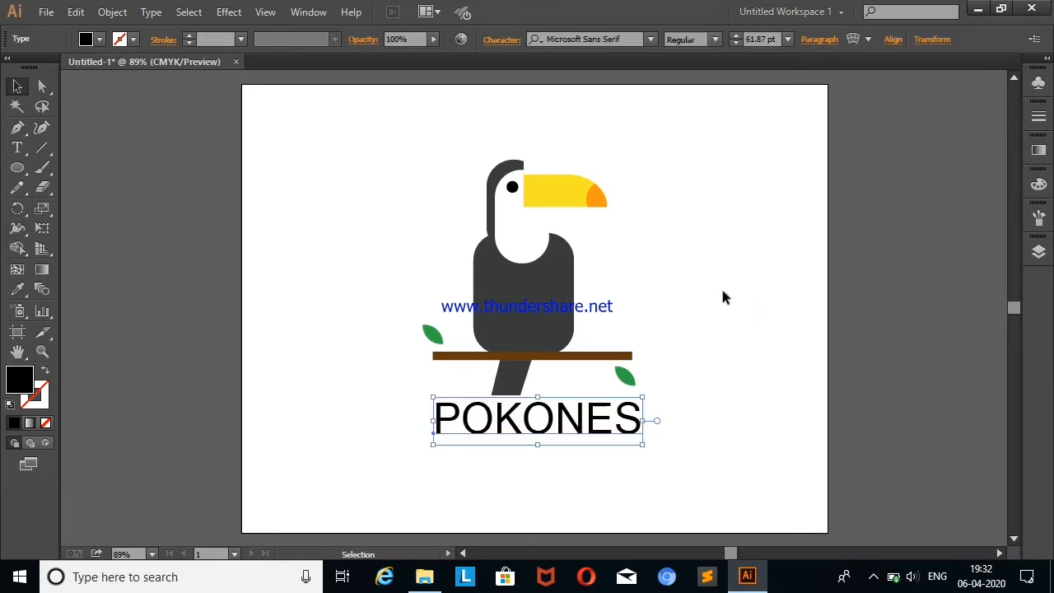
{"action": "left_click", "coordinate": [721, 286]}
Step: Try the Myanmar Text font on the POKONES wordmark
{"action": "left_click", "coordinate": [631, 418]}
{"action": "left_click", "coordinate": [651, 39]}
{"action": "left_click", "coordinate": [750, 239]}
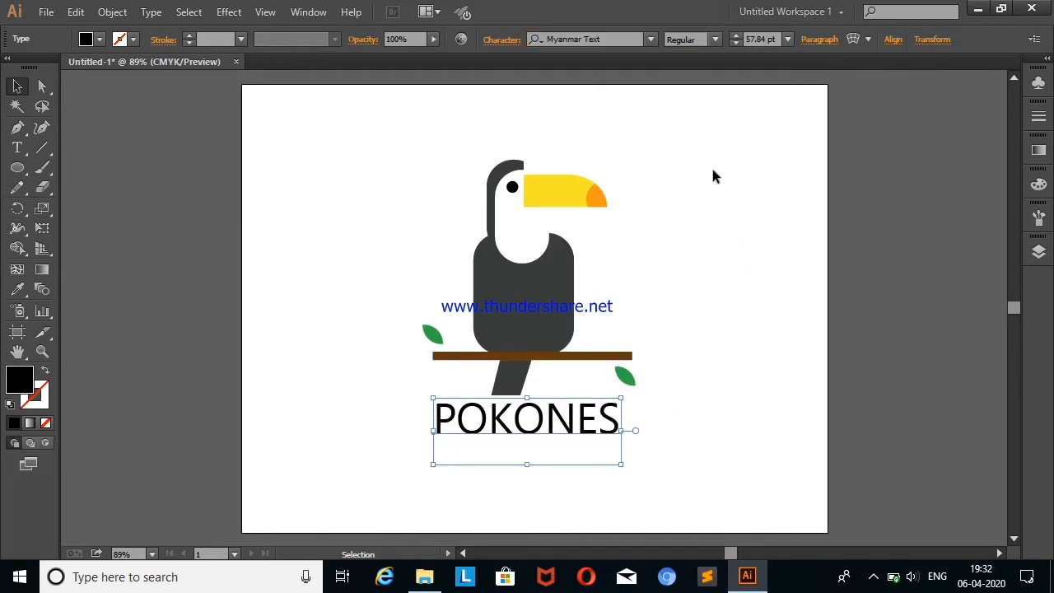
{"action": "left_click", "coordinate": [697, 144]}
{"action": "left_click", "coordinate": [607, 426]}
{"action": "right_click", "coordinate": [706, 371]}
{"action": "left_click", "coordinate": [738, 377]}
{"action": "left_click", "coordinate": [733, 370]}
Step: Nudge the POKONES wordmark slightly to the left beneath the branch
{"action": "left_click_drag", "start_coordinate": [599, 410], "coordinate": [598, 410]}
{"action": "left_click", "coordinate": [698, 355]}
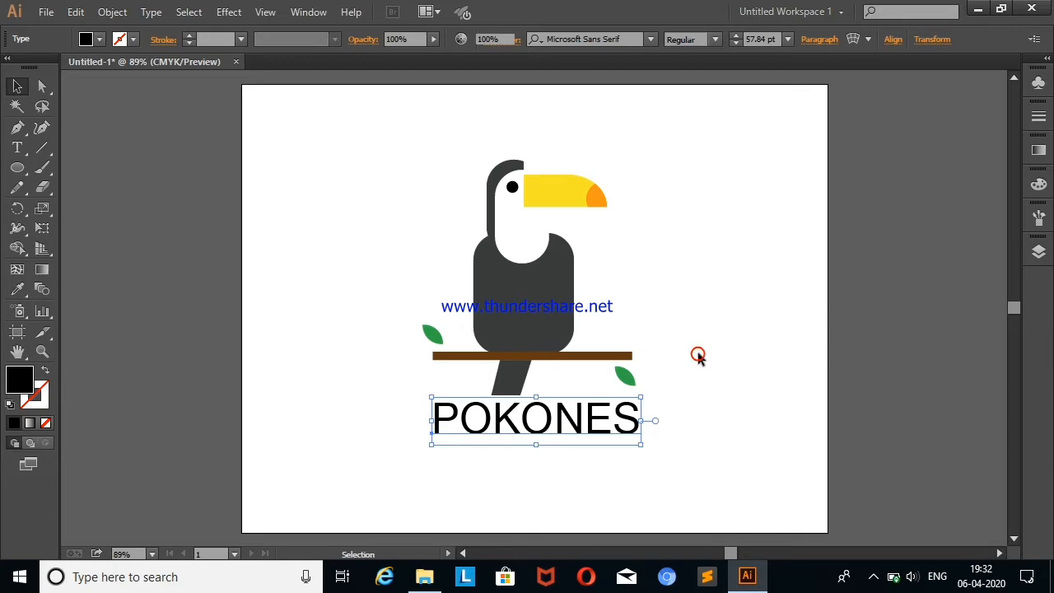
Step: Add the caption "text here", shrink it to about 25 pt and place it under the end of the POKONES wordmark
{"action": "key", "text": "t"}
{"action": "left_click", "coordinate": [119, 212]}
{"action": "type", "text": "tex"}
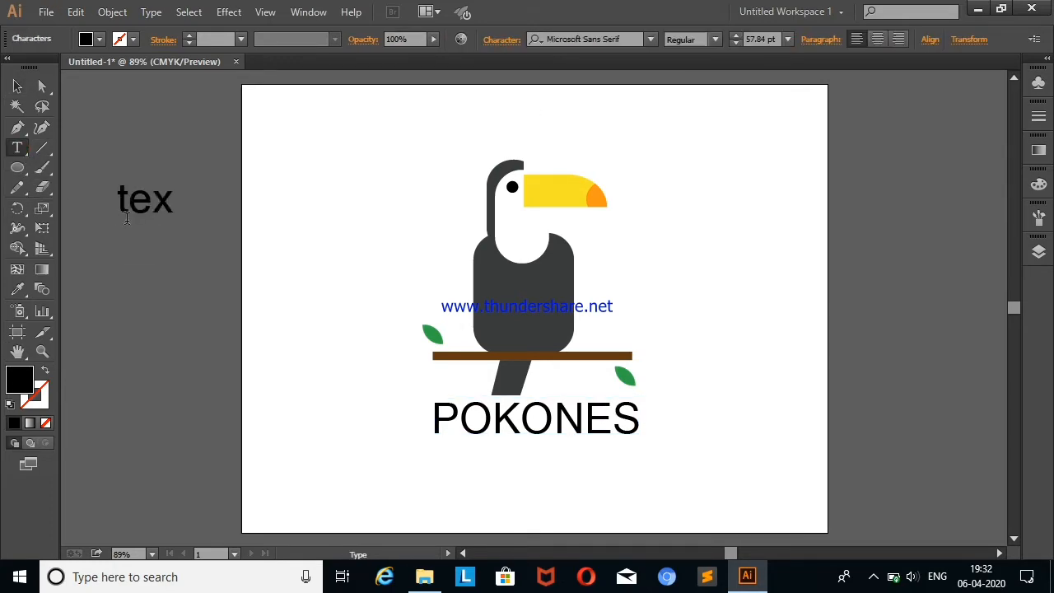
{"action": "type", "text": "t here"}
{"action": "left_click", "coordinate": [17, 86]}
{"action": "left_click_drag", "start_coordinate": [283, 225], "coordinate": [575, 469]}
{"action": "left_click", "coordinate": [706, 395]}
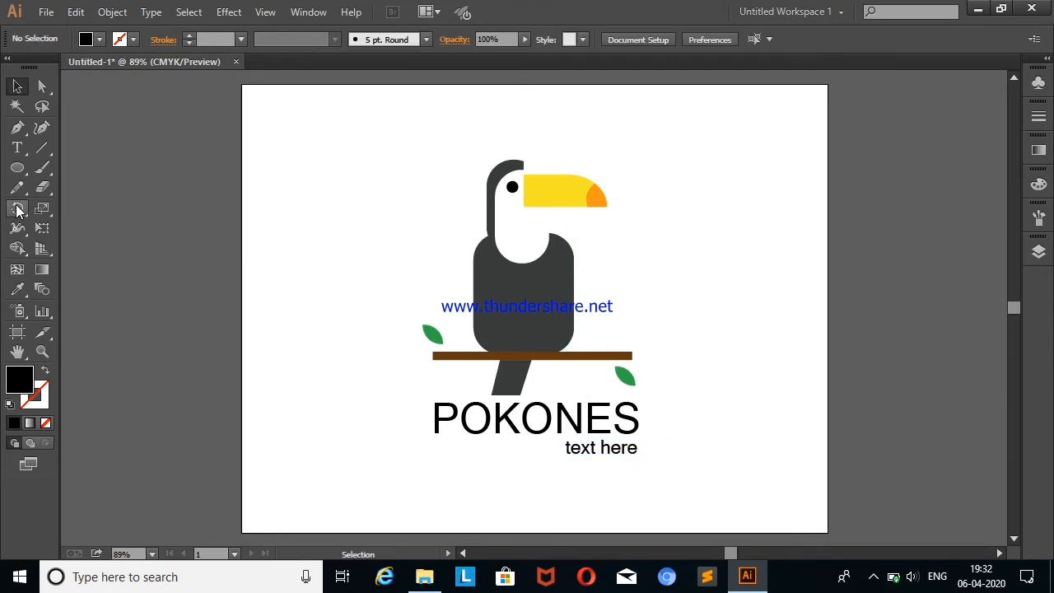
Step: Append a period to the wordmark so it reads "POKONES."
{"action": "left_click", "coordinate": [640, 422]}
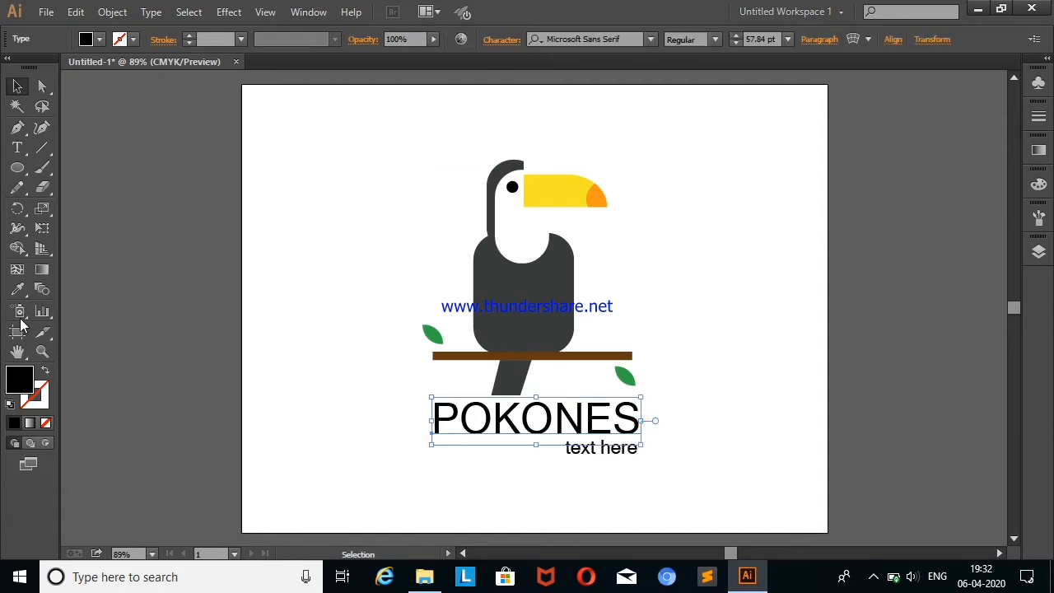
{"action": "left_click", "coordinate": [17, 147]}
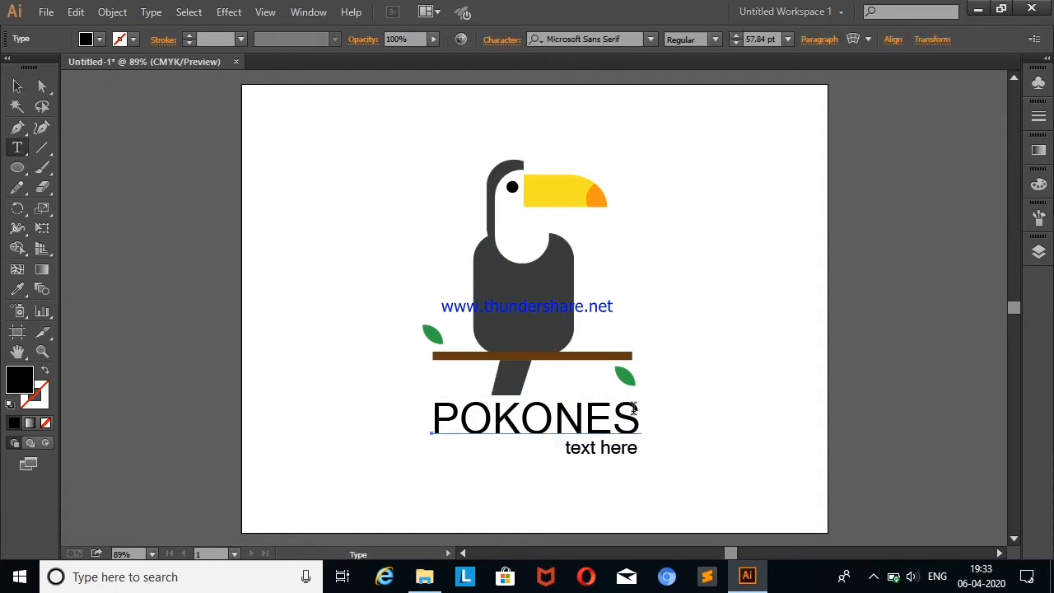
{"action": "left_click", "coordinate": [637, 412]}
{"action": "type", "text": "."}
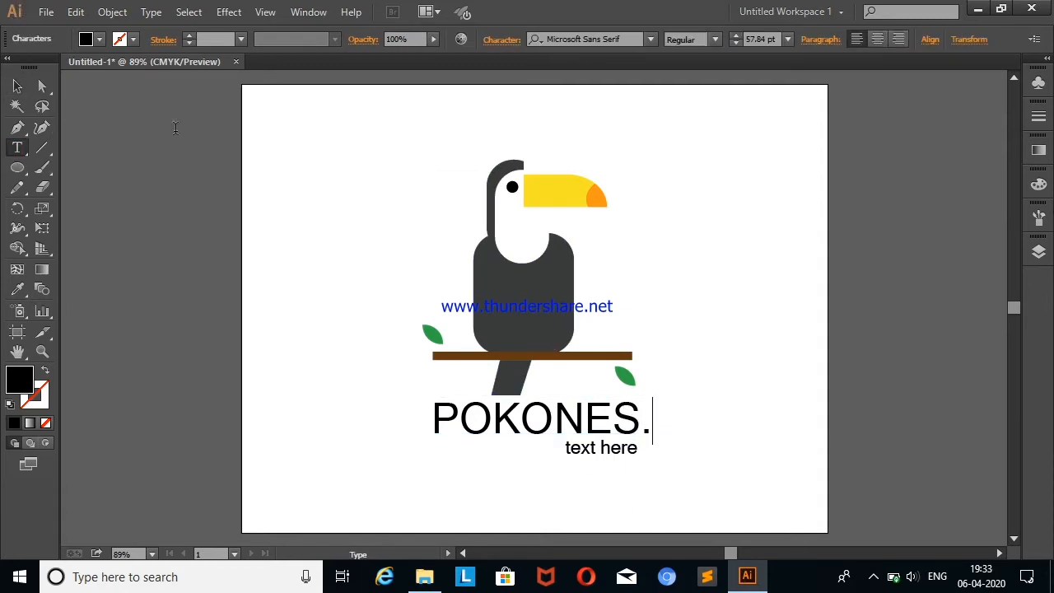
{"action": "left_click", "coordinate": [17, 85]}
{"action": "left_click", "coordinate": [183, 212]}
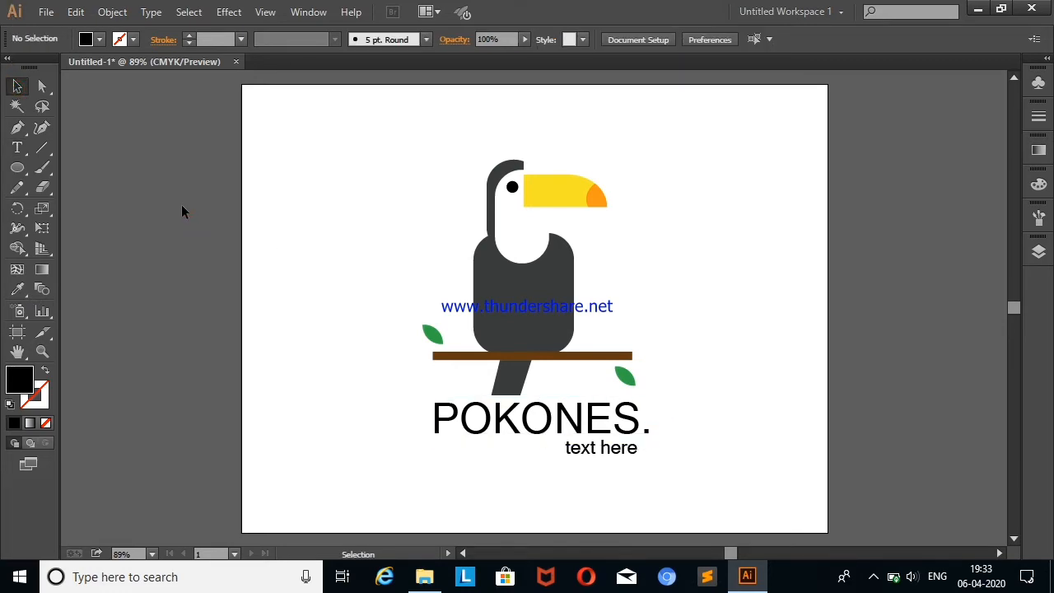
{"action": "left_click", "coordinate": [617, 450]}
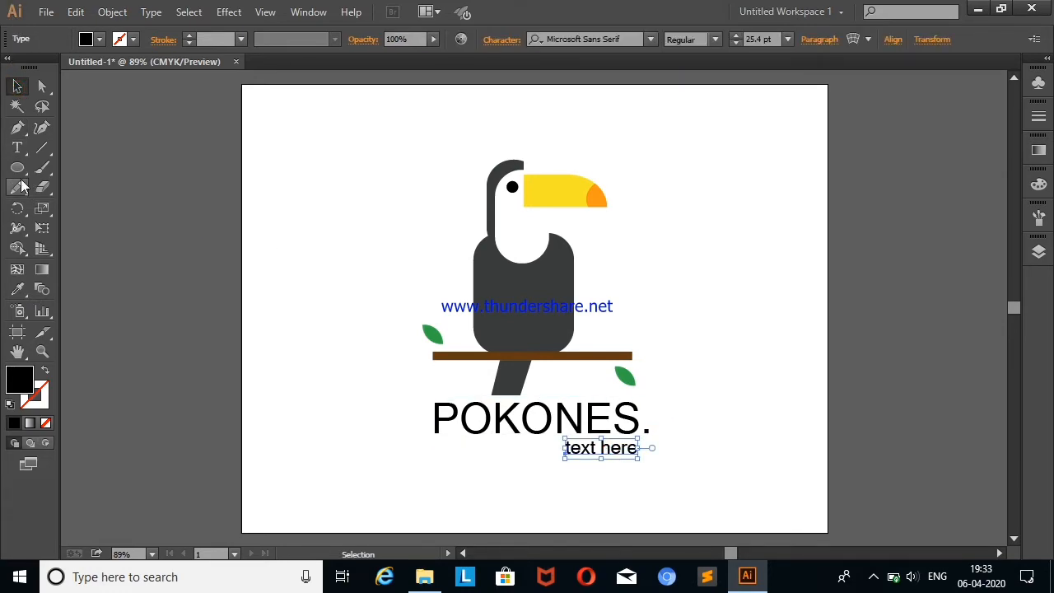
{"action": "left_click", "coordinate": [75, 188]}
{"action": "left_click_drag", "start_coordinate": [359, 117], "coordinate": [700, 536]}
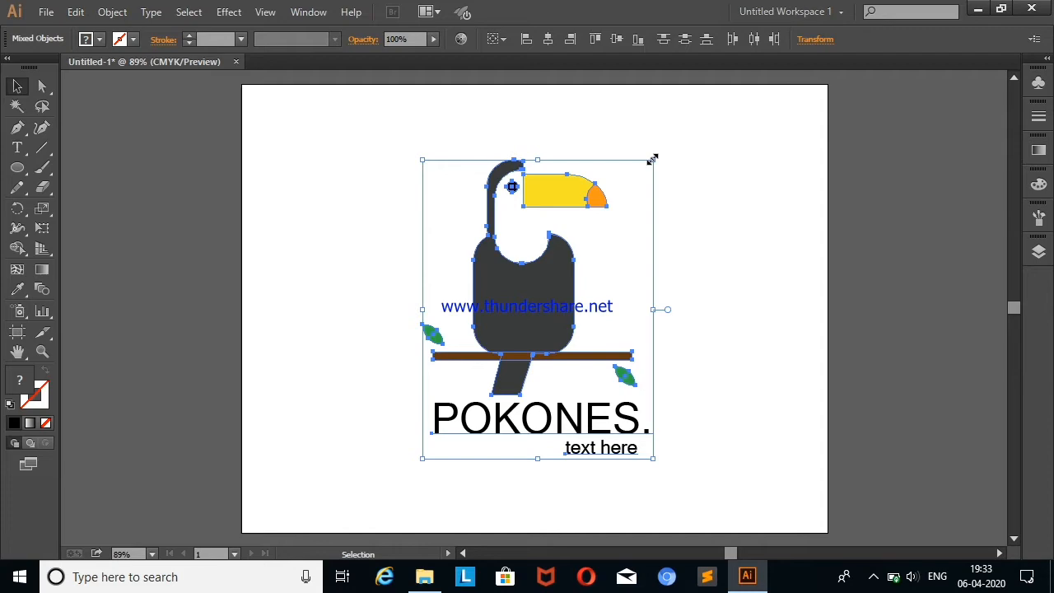
{"action": "left_click", "coordinate": [787, 337]}
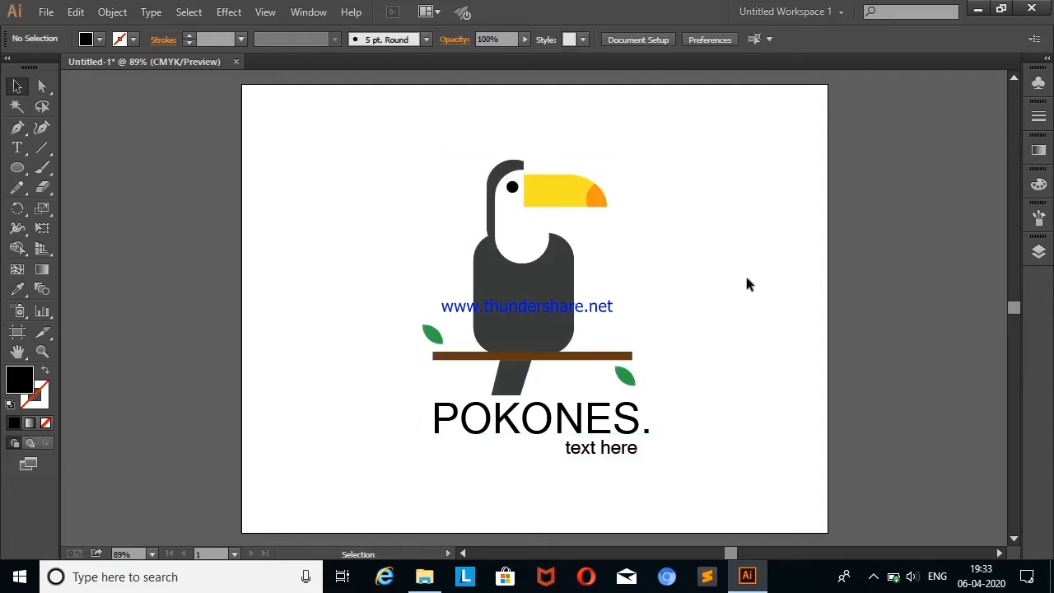
Step: Scale down the entire logo with its text and move it to the upper-left corner of the artboard
{"action": "left_click_drag", "start_coordinate": [439, 186], "coordinate": [707, 510]}
{"action": "left_click_drag", "start_coordinate": [654, 161], "coordinate": [594, 237]}
{"action": "left_click_drag", "start_coordinate": [519, 330], "coordinate": [358, 192]}
{"action": "left_click", "coordinate": [544, 169]}
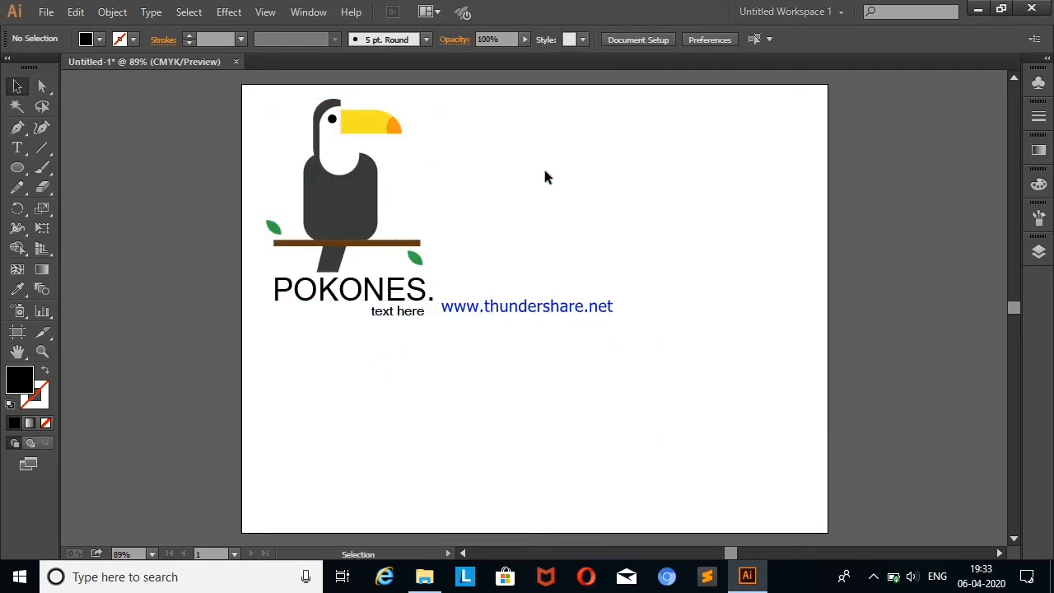
Step: Duplicate the entire logo and place the copy to the right of the original
{"action": "left_click_drag", "start_coordinate": [258, 95], "coordinate": [459, 346]}
{"action": "left_click_drag", "start_coordinate": [353, 214], "coordinate": [559, 213]}
{"action": "left_click", "coordinate": [739, 163]}
Step: Fill the body, head and tail of the copied bird with red
{"action": "left_click", "coordinate": [561, 185]}
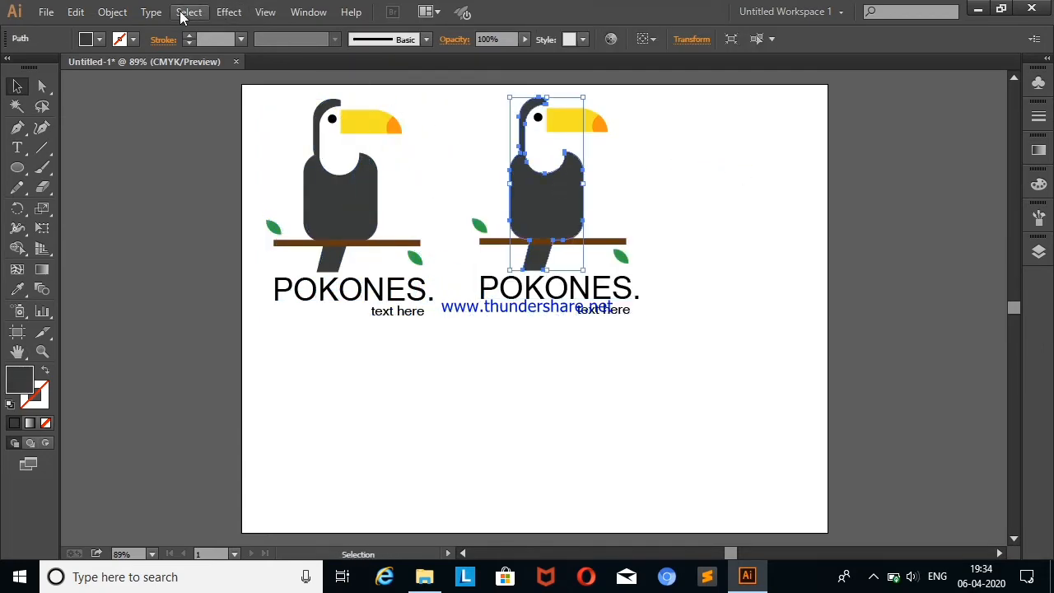
{"action": "left_click", "coordinate": [100, 39]}
{"action": "left_click", "coordinate": [124, 72]}
{"action": "left_click", "coordinate": [201, 259]}
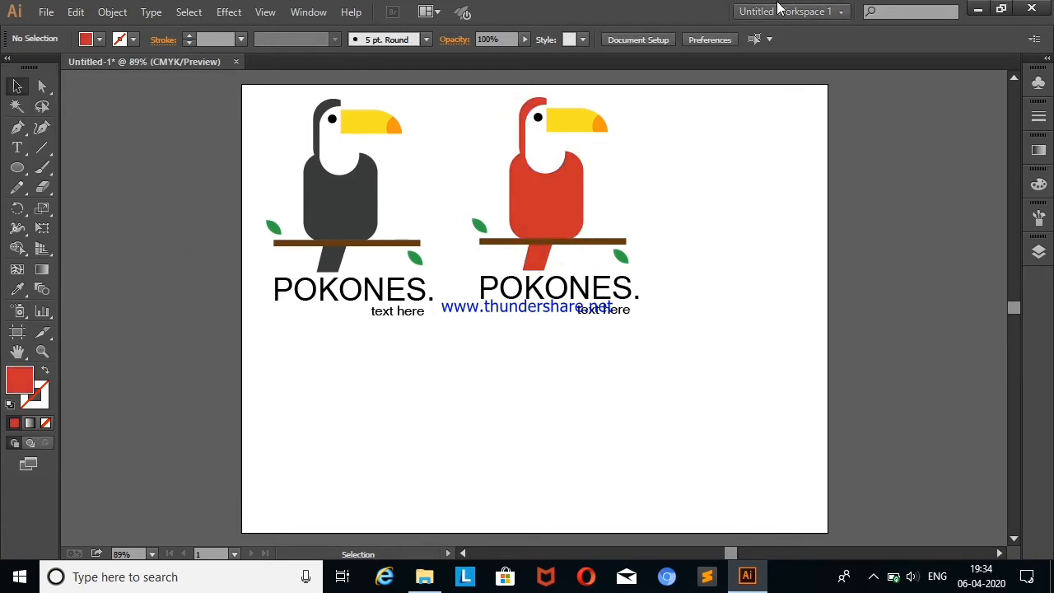
Step: Colour the POKONES wordmark of the copied logo dark red, 7F1825
{"action": "left_click", "coordinate": [560, 288]}
{"action": "left_click", "coordinate": [99, 40]}
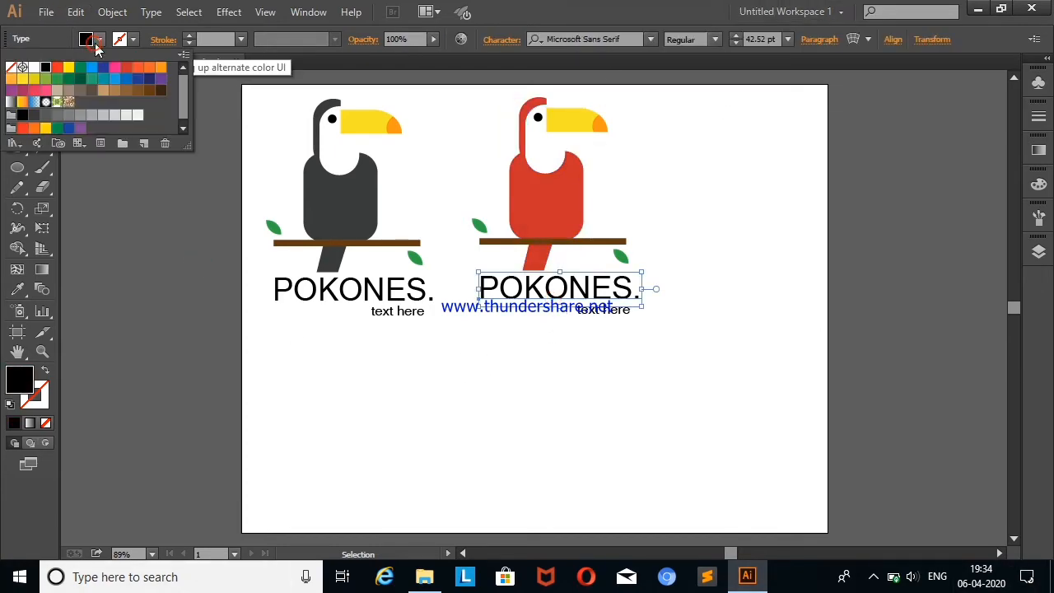
{"action": "left_click", "coordinate": [123, 72]}
{"action": "double_click", "coordinate": [20, 379]}
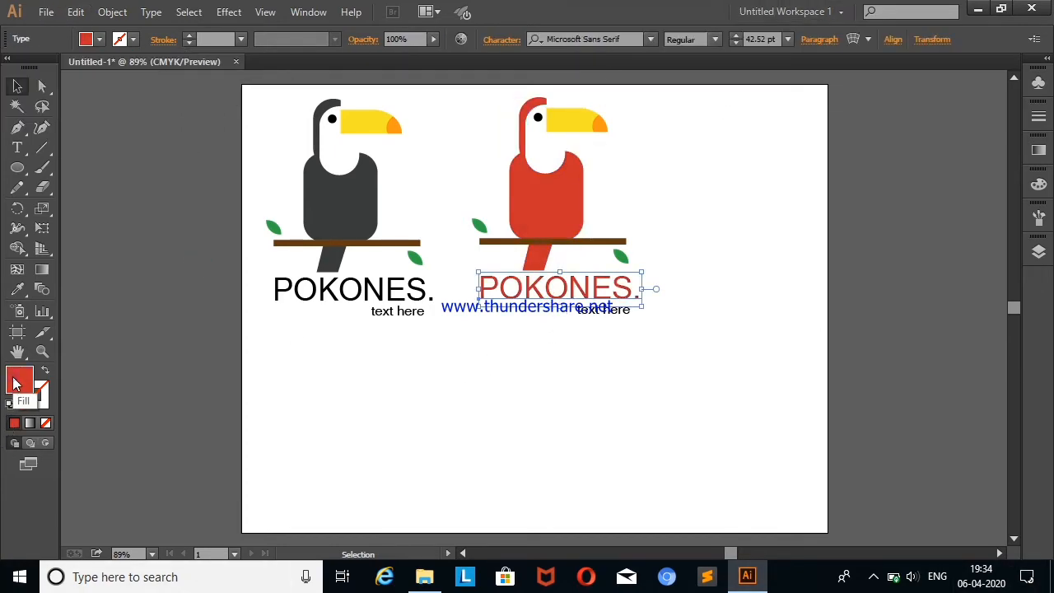
{"action": "left_click_drag", "start_coordinate": [483, 228], "coordinate": [480, 280]}
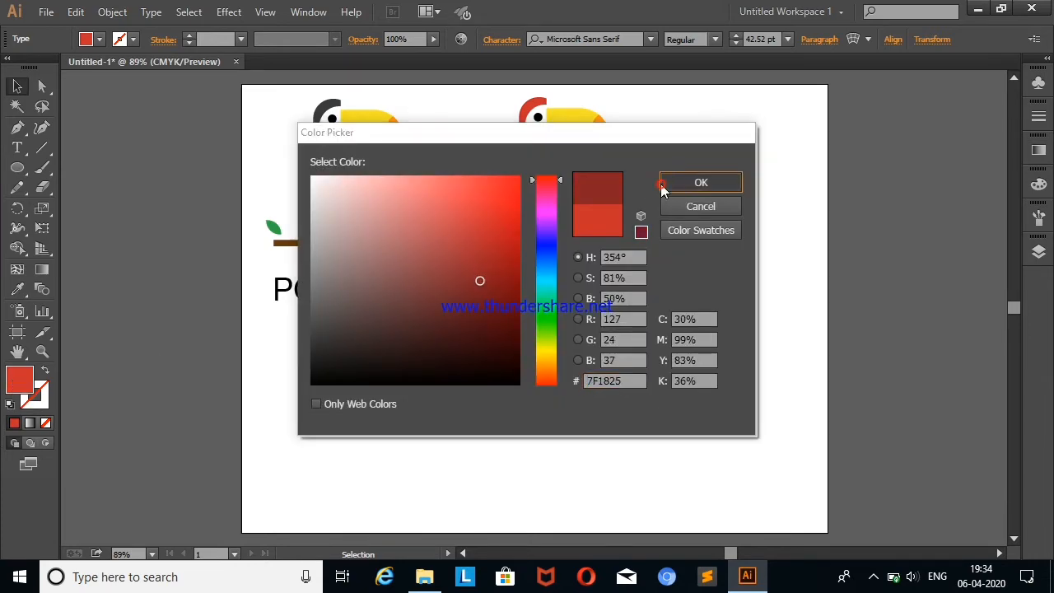
{"action": "left_click", "coordinate": [700, 182]}
Step: Try to sample the dark red of the copied wordmark onto its "text here" caption with the Eyedropper
{"action": "left_click", "coordinate": [605, 310]}
{"action": "left_click", "coordinate": [23, 288]}
{"action": "left_click", "coordinate": [531, 288]}
{"action": "right_click", "coordinate": [136, 213]}
{"action": "left_click", "coordinate": [162, 225]}
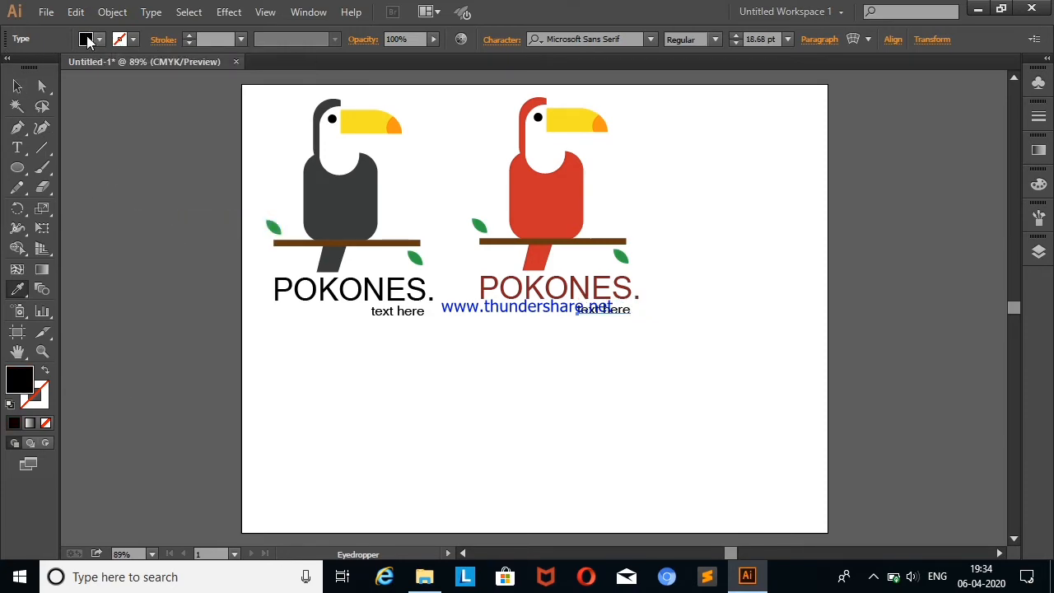
{"action": "left_click", "coordinate": [17, 87]}
{"action": "left_click", "coordinate": [88, 140]}
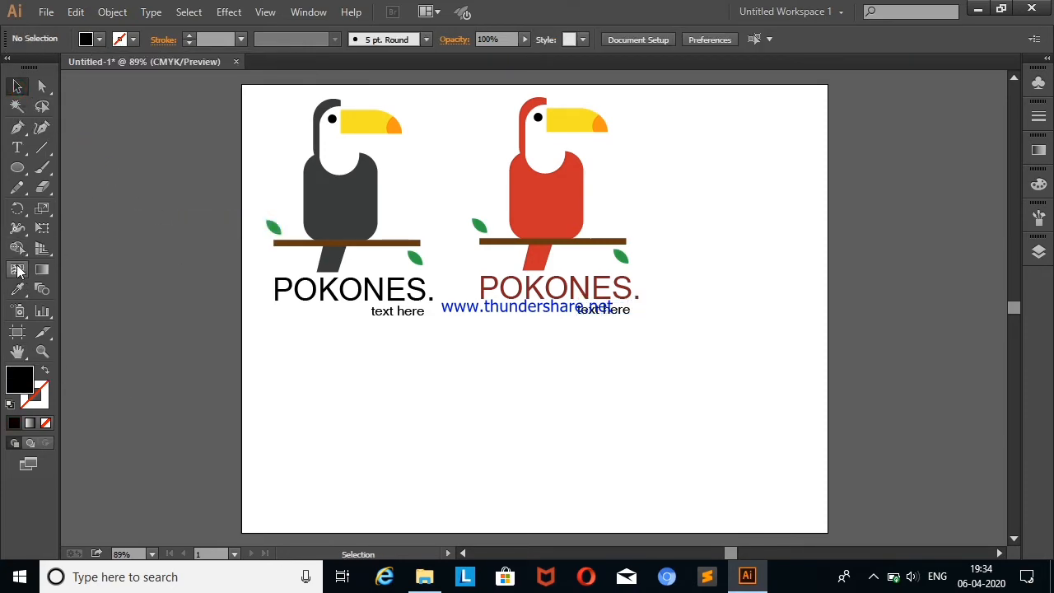
Step: Draw two small black squares, one below the other, outside the artboard's left edge
{"action": "left_click_drag", "start_coordinate": [17, 173], "coordinate": [52, 167]}
{"action": "left_click_drag", "start_coordinate": [110, 148], "coordinate": [130, 234]}
{"action": "left_click", "coordinate": [18, 86]}
{"action": "left_click", "coordinate": [86, 107]}
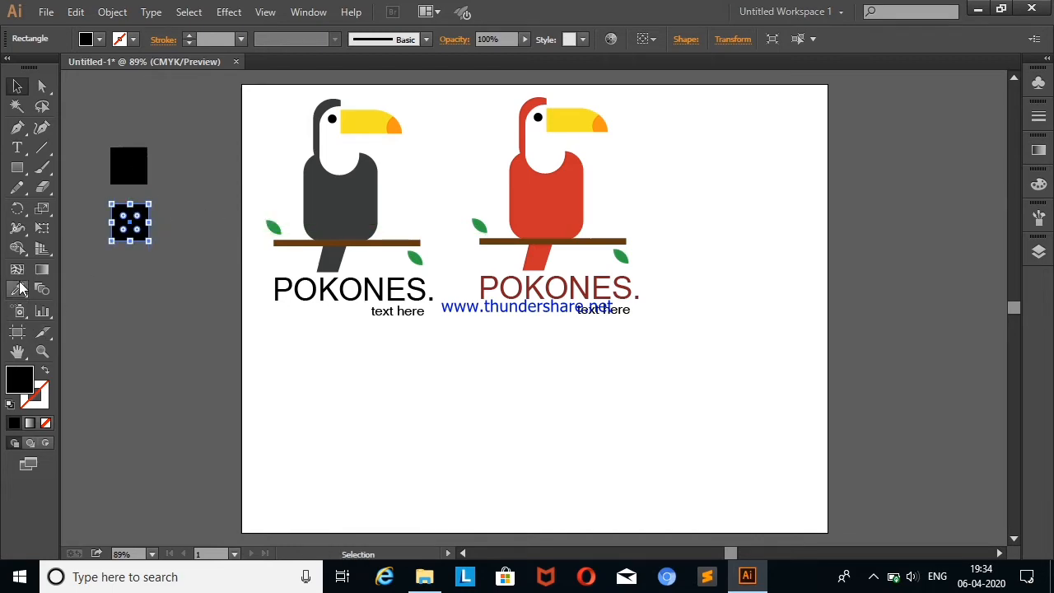
Step: Fill the lower square with the dark red sampled from the copied POKONES wordmark
{"action": "key", "text": "i"}
{"action": "left_click", "coordinate": [501, 286]}
{"action": "left_click", "coordinate": [18, 86]}
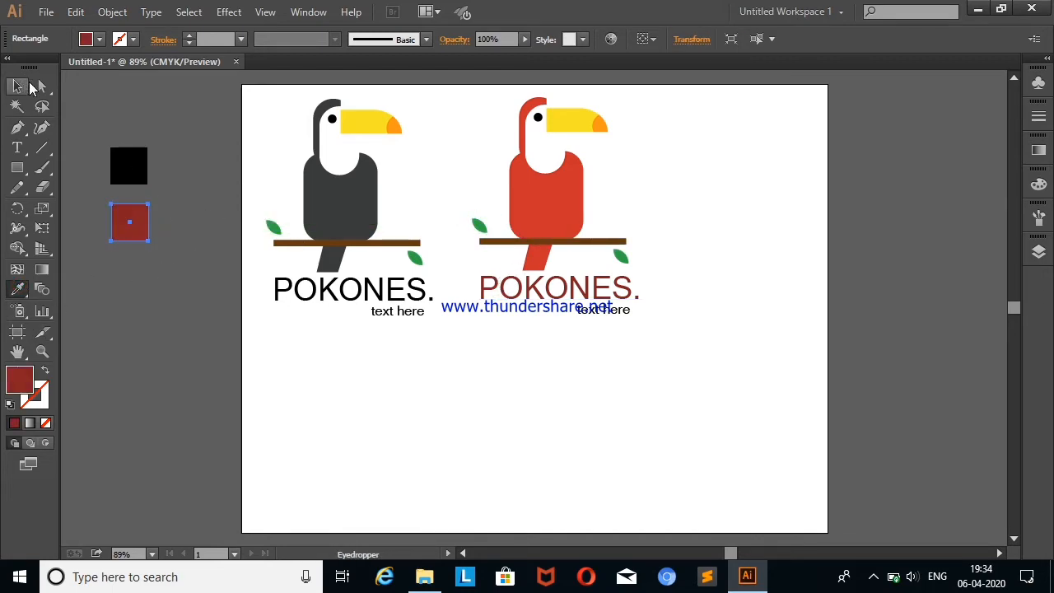
{"action": "left_click", "coordinate": [607, 354]}
Step: Colour the copied logo's "text here" caption with the dark red sampled from the lower square
{"action": "left_click", "coordinate": [603, 311]}
{"action": "key", "text": "i"}
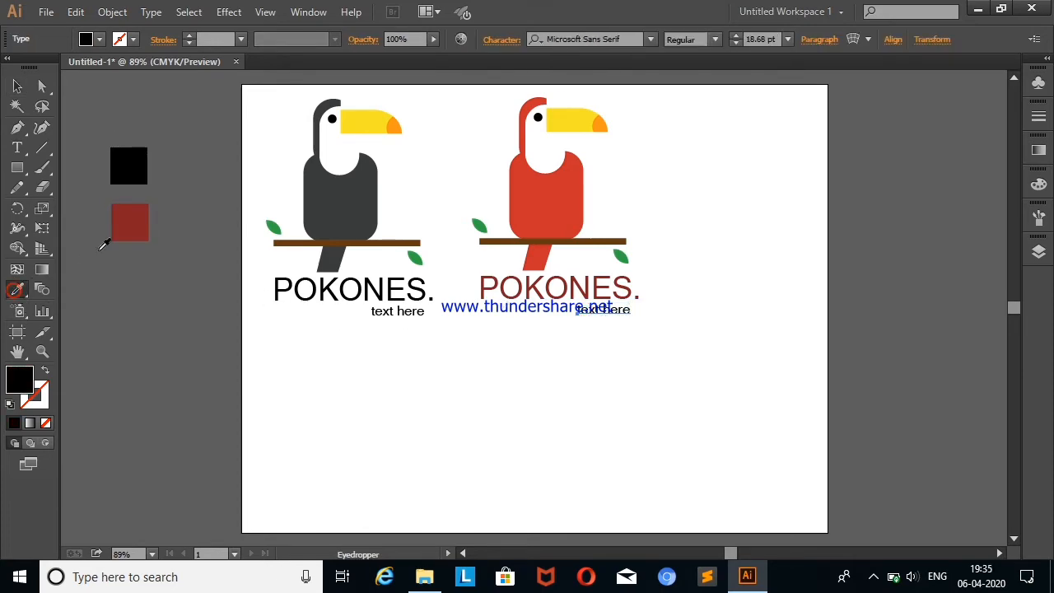
{"action": "left_click", "coordinate": [130, 223]}
{"action": "left_click", "coordinate": [16, 84]}
{"action": "left_click", "coordinate": [73, 93]}
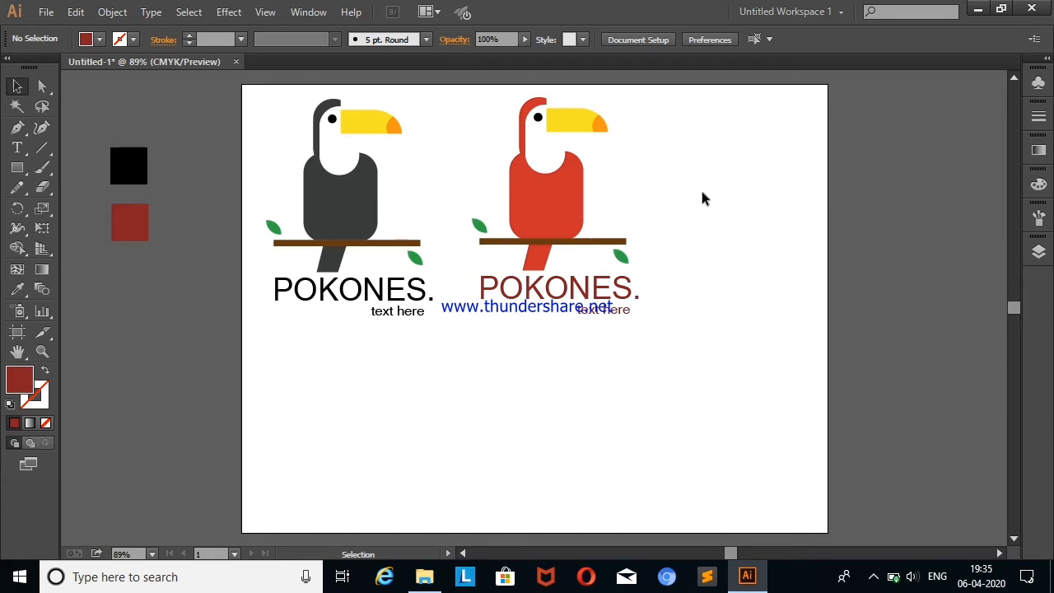
Step: Shift the entire red logo slightly down to line it up with the original
{"action": "left_click_drag", "start_coordinate": [473, 87], "coordinate": [666, 343]}
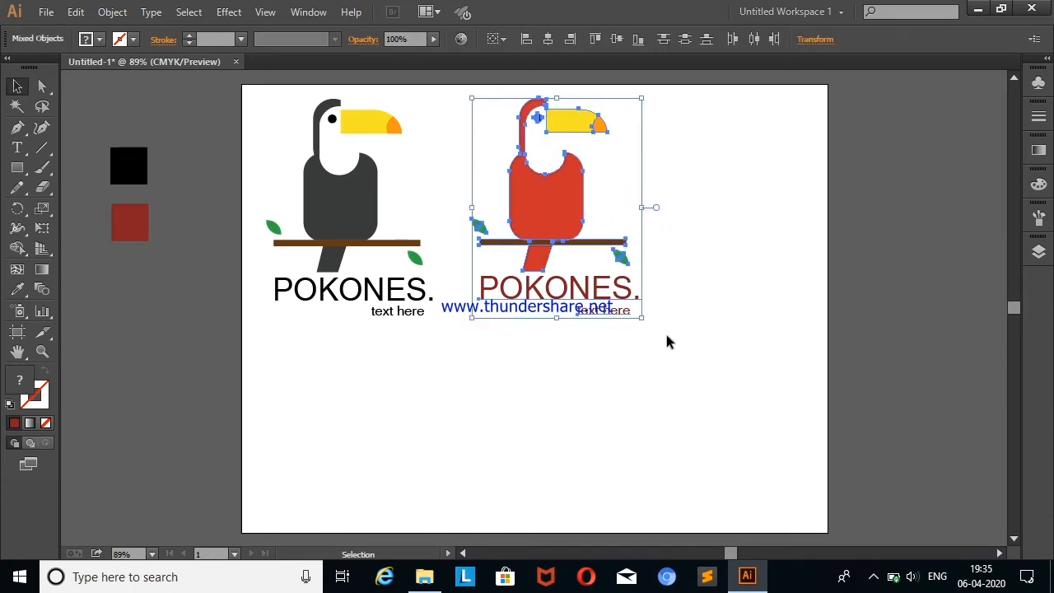
{"action": "left_click", "coordinate": [692, 325]}
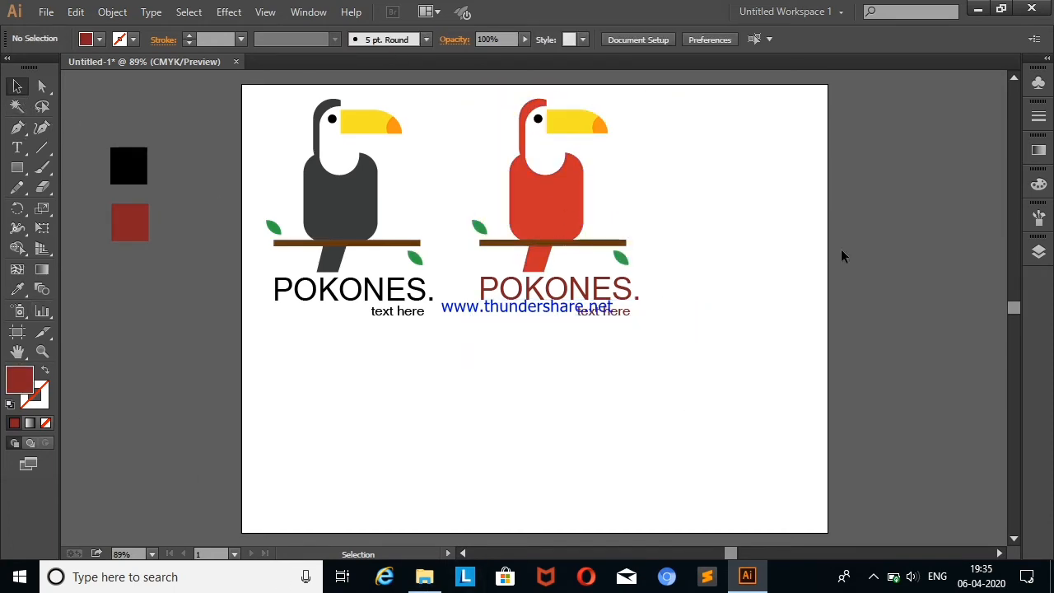
Step: Move the entire red logo further away from the original logo to widen the gap between them
{"action": "left_click_drag", "start_coordinate": [447, 89], "coordinate": [649, 323]}
{"action": "left_click_drag", "start_coordinate": [546, 201], "coordinate": [581, 198]}
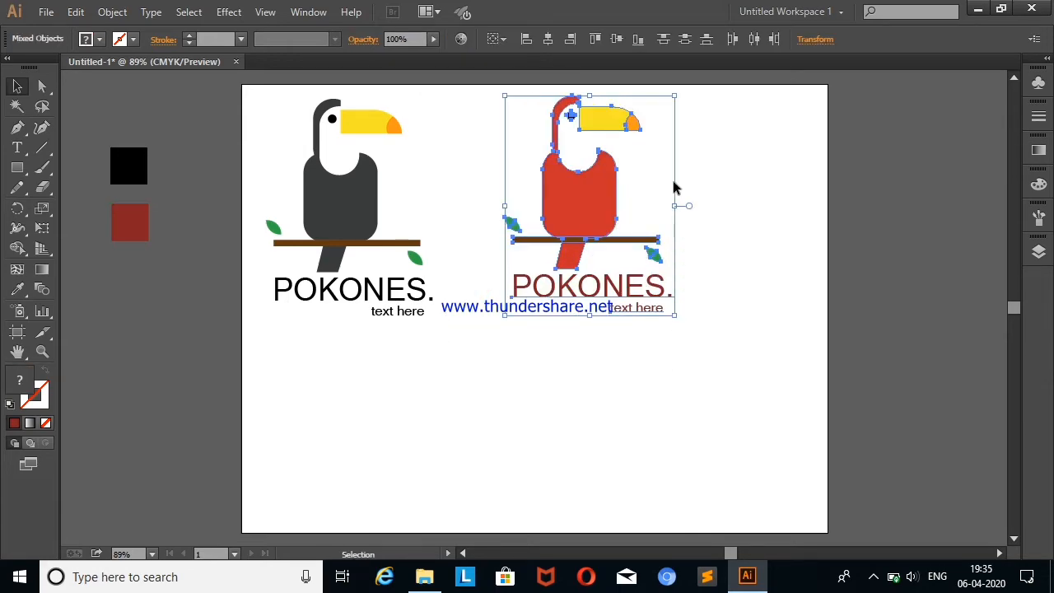
{"action": "left_click", "coordinate": [843, 242]}
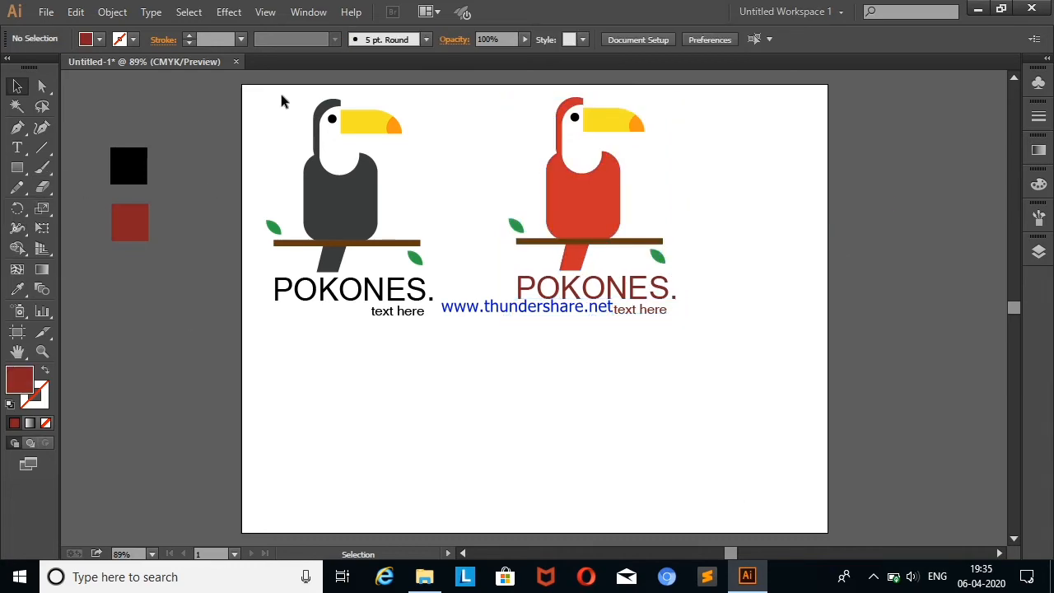
Step: Place the dark red square to the right of the red logo and nudge the whole logo rightward, closer to it
{"action": "left_click_drag", "start_coordinate": [117, 235], "coordinate": [728, 263]}
{"action": "left_click_drag", "start_coordinate": [501, 96], "coordinate": [694, 360]}
{"action": "key", "text": "Right"}
{"action": "key", "text": "Right"}
{"action": "key", "text": "Right"}
{"action": "key", "text": "Right"}
{"action": "key", "text": "Right"}
{"action": "key", "text": "Right"}
{"action": "key", "text": "Right"}
{"action": "key", "text": "Right"}
{"action": "key", "text": "Right"}
{"action": "key", "text": "Right"}
{"action": "key", "text": "Right"}
{"action": "key", "text": "Right"}
{"action": "key", "text": "Right"}
{"action": "key", "text": "Right"}
{"action": "key", "text": "Right"}
{"action": "key", "text": "Right"}
{"action": "key", "text": "Right"}
{"action": "key", "text": "Right"}
{"action": "key", "text": "Right"}
{"action": "key", "text": "Right"}
{"action": "key", "text": "Right"}
{"action": "key", "text": "Right"}
{"action": "key", "text": "Right"}
{"action": "key", "text": "Right"}
{"action": "key", "text": "Right"}
{"action": "key", "text": "Right"}
{"action": "key", "text": "Right"}
{"action": "key", "text": "Right"}
{"action": "key", "text": "Right"}
{"action": "key", "text": "Right"}
{"action": "key", "text": "Right"}
{"action": "key", "text": "Right"}
{"action": "key", "text": "Right"}
{"action": "key", "text": "Right"}
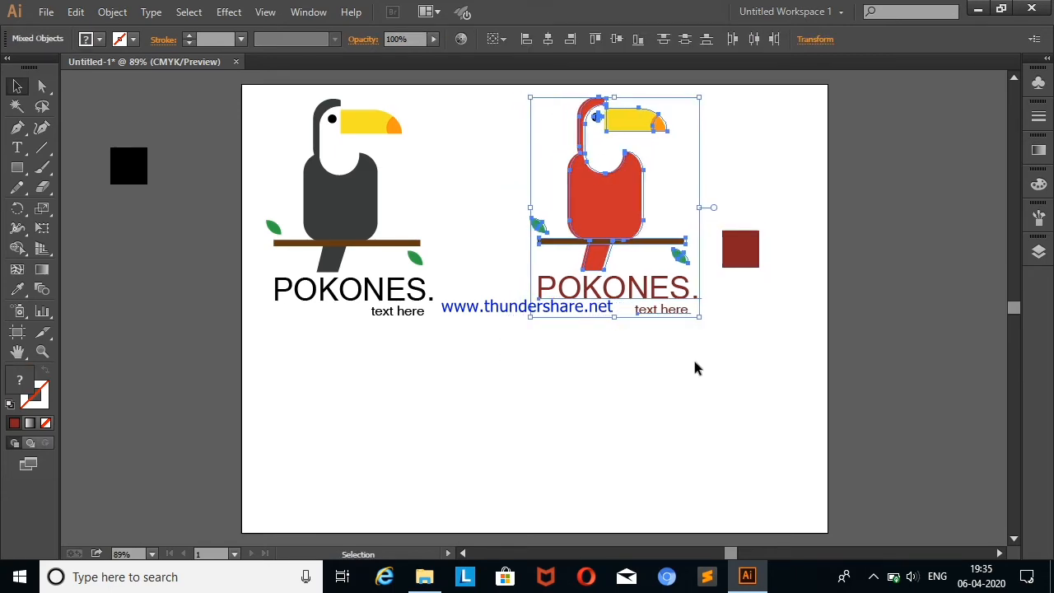
{"action": "left_click", "coordinate": [80, 179]}
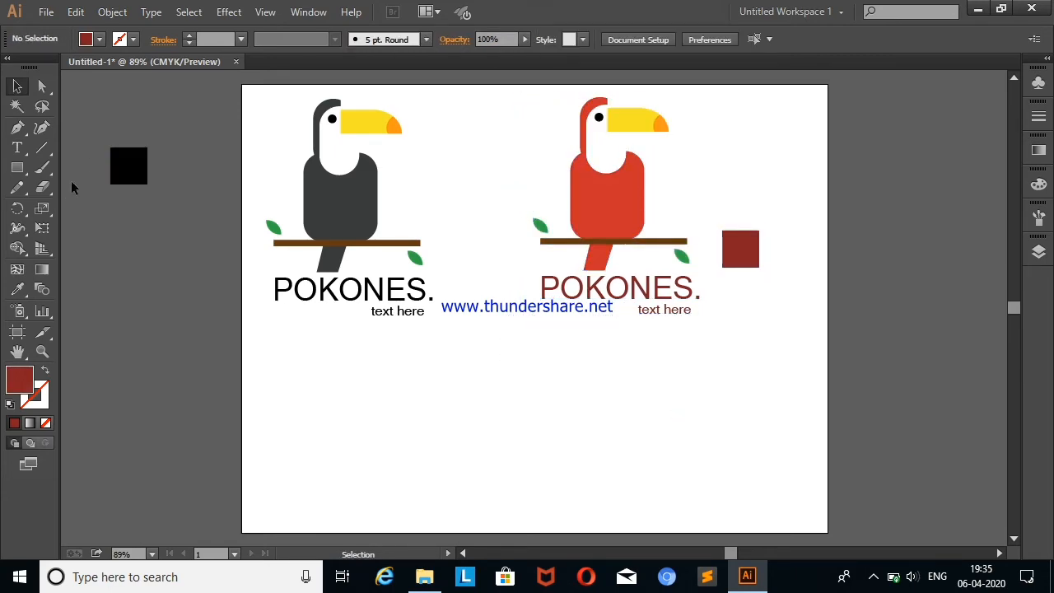
{"action": "left_click", "coordinate": [132, 181]}
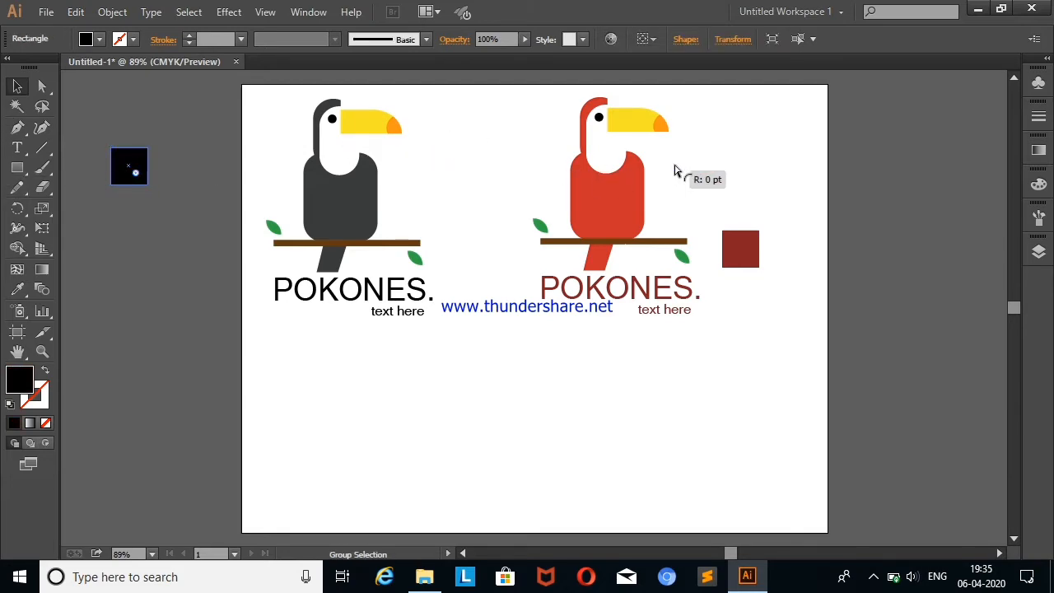
{"action": "right_click", "coordinate": [142, 200]}
{"action": "left_click", "coordinate": [184, 128]}
{"action": "left_click", "coordinate": [183, 135]}
Step: Duplicate the dark red square twice, stacking the copies in a vertical column above it
{"action": "left_click", "coordinate": [739, 247]}
{"action": "left_click_drag", "start_coordinate": [729, 255], "coordinate": [747, 211]}
{"action": "left_click", "coordinate": [995, 149]}
{"action": "left_click", "coordinate": [815, 183]}
{"action": "mouse_move", "coordinate": [746, 145]}
{"action": "left_mouse_down"}
{"action": "mouse_move", "coordinate": [752, 165]}
{"action": "mouse_move", "coordinate": [744, 150]}
{"action": "left_mouse_up"}
{"action": "left_click", "coordinate": [789, 154]}
{"action": "left_click", "coordinate": [746, 157]}
{"action": "left_click", "coordinate": [871, 141]}
Step: Fill the top square of the column with the yellow sampled from the toucan's beak
{"action": "left_click", "coordinate": [727, 165]}
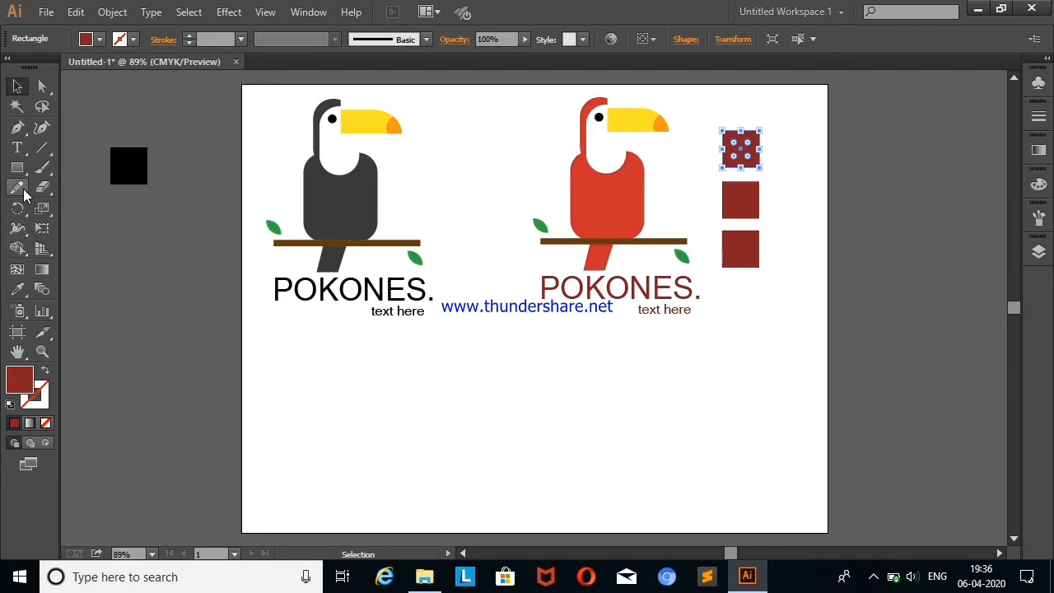
{"action": "left_click", "coordinate": [18, 287]}
{"action": "left_click", "coordinate": [636, 123]}
{"action": "left_click", "coordinate": [17, 85]}
{"action": "left_click", "coordinate": [66, 91]}
Step: Fill the middle square of the column with the red sampled from the toucan's body
{"action": "left_click", "coordinate": [728, 207]}
{"action": "left_click", "coordinate": [18, 287]}
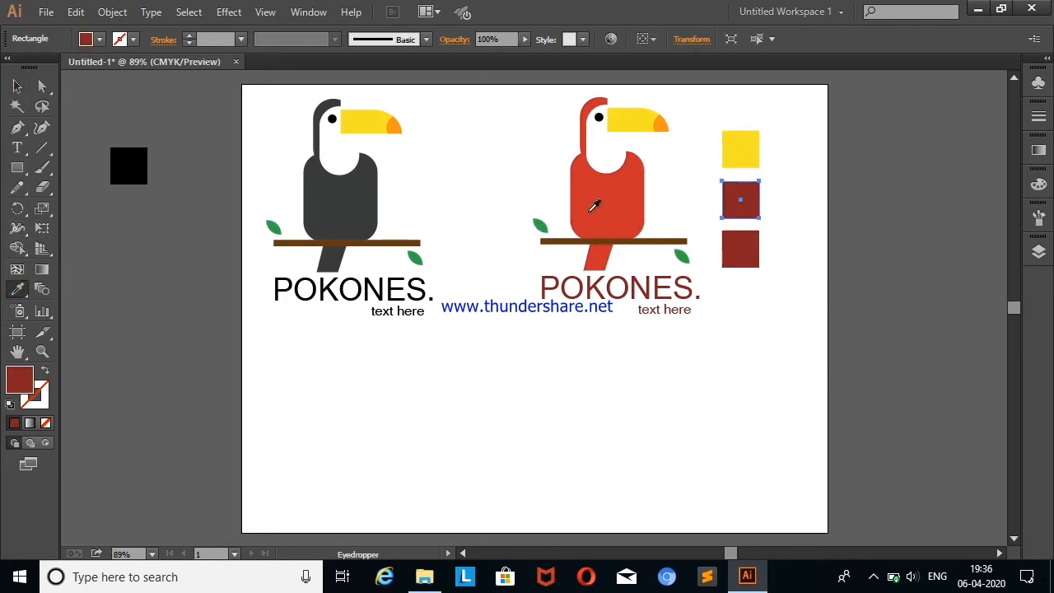
{"action": "left_click", "coordinate": [598, 205]}
{"action": "left_click", "coordinate": [16, 86]}
{"action": "left_click", "coordinate": [66, 99]}
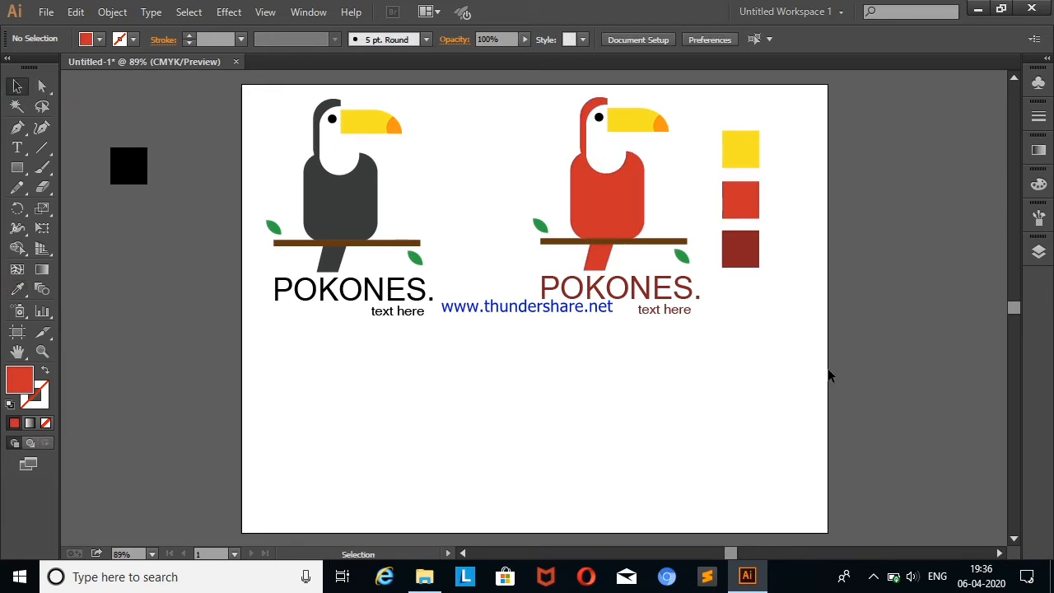
Step: Spread the swatch column out by moving the dark red square down and the yellow square up
{"action": "left_click_drag", "start_coordinate": [749, 258], "coordinate": [749, 285]}
{"action": "left_click", "coordinate": [773, 240]}
{"action": "left_click_drag", "start_coordinate": [751, 148], "coordinate": [749, 123]}
{"action": "left_click", "coordinate": [823, 146]}
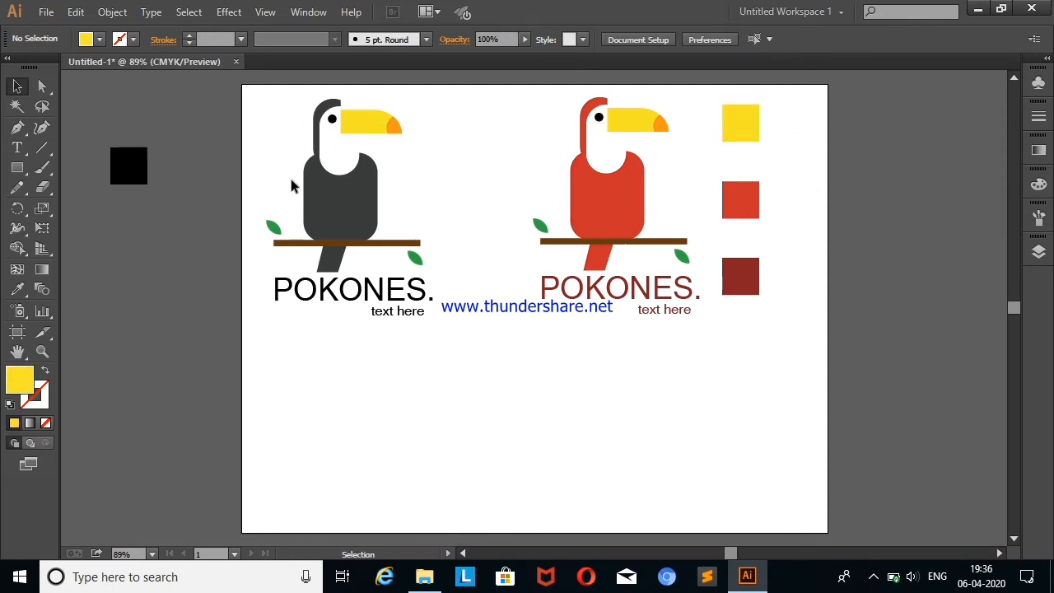
Step: Duplicate the yellow square to its right and fill the copy with the orange sampled from the beak tip
{"action": "left_click_drag", "start_coordinate": [744, 119], "coordinate": [788, 120]}
{"action": "left_click", "coordinate": [955, 232]}
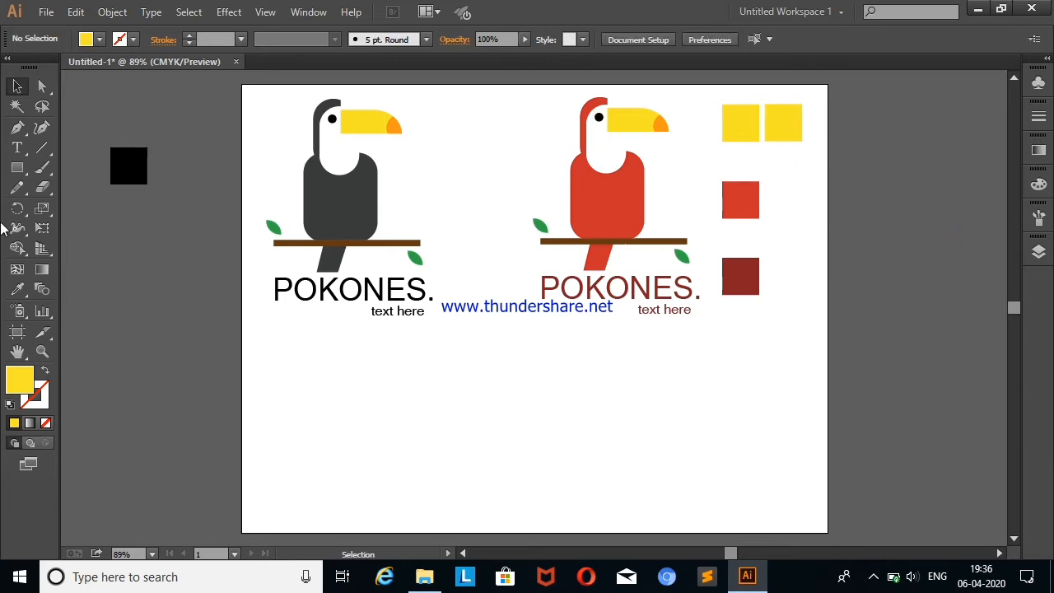
{"action": "left_click", "coordinate": [783, 115]}
{"action": "key", "text": "i"}
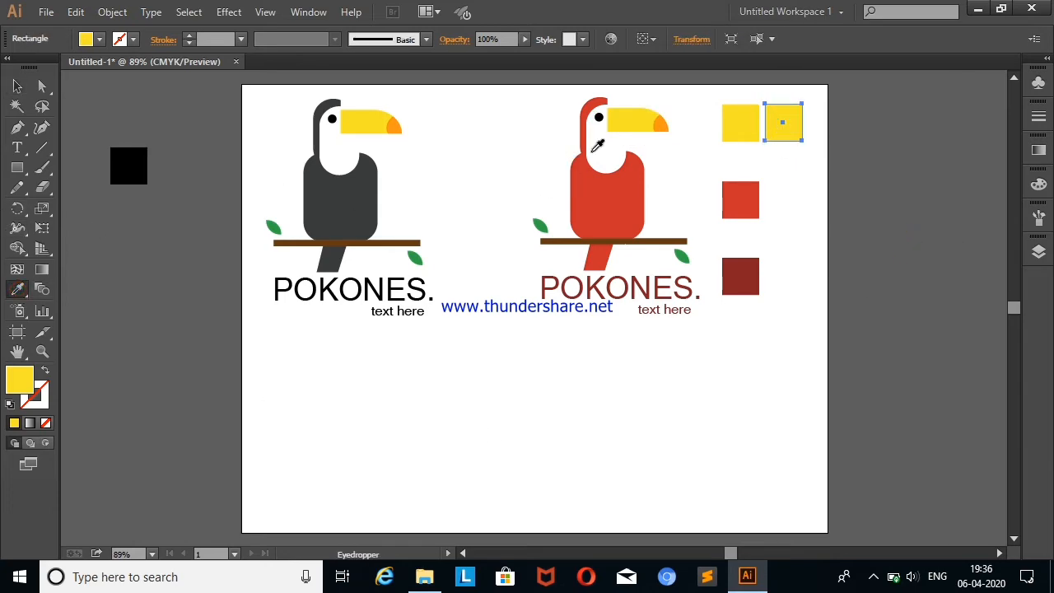
{"action": "left_click", "coordinate": [664, 124]}
{"action": "left_click", "coordinate": [17, 86]}
{"action": "left_click", "coordinate": [740, 131]}
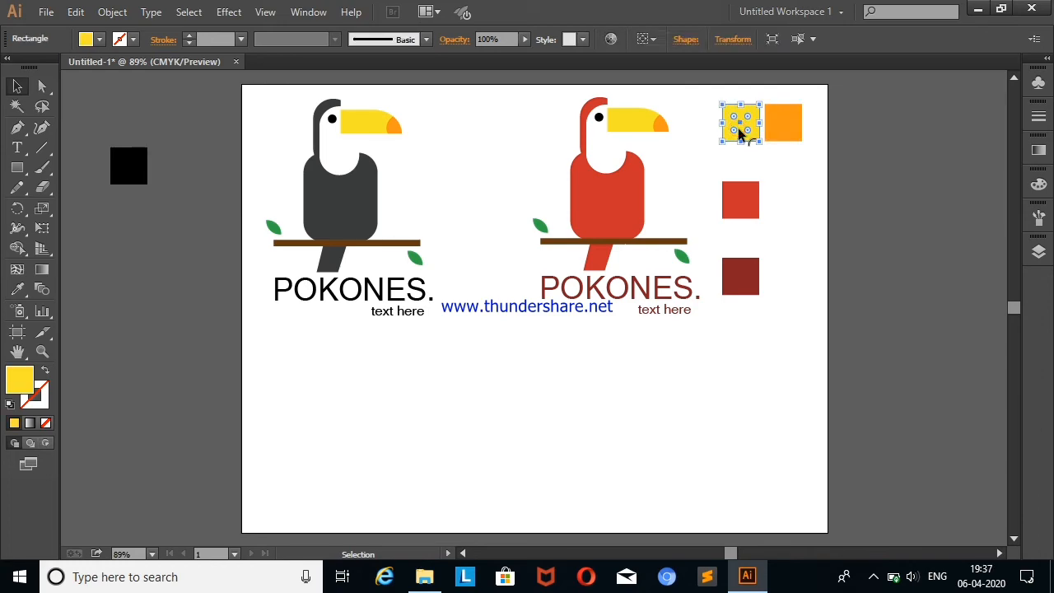
{"action": "left_click", "coordinate": [846, 283]}
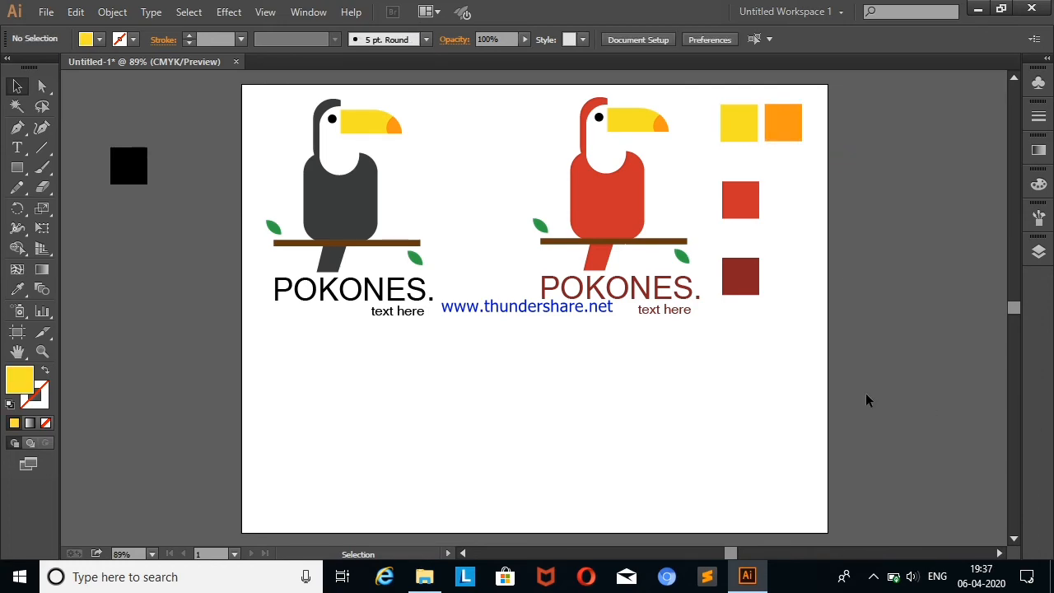
Step: Move the red square up under the yellow one and place a copy of the dark red square in the gap below it
{"action": "left_click_drag", "start_coordinate": [740, 205], "coordinate": [740, 176]}
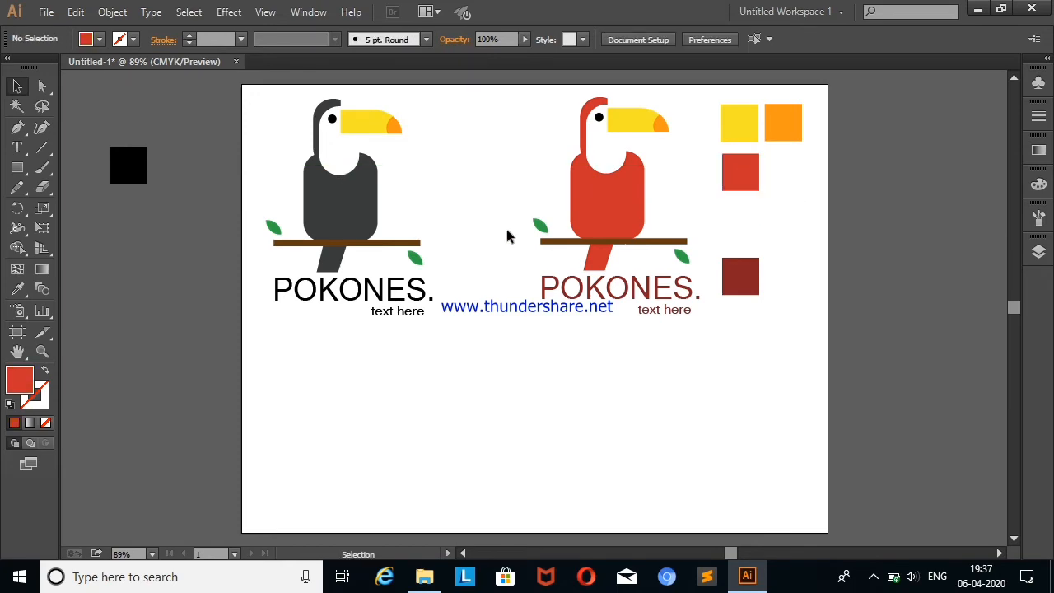
{"action": "left_click", "coordinate": [751, 279]}
{"action": "left_click_drag", "start_coordinate": [750, 281], "coordinate": [761, 232]}
{"action": "right_click", "coordinate": [794, 232]}
{"action": "left_click", "coordinate": [857, 243]}
{"action": "left_click", "coordinate": [892, 221]}
{"action": "left_click", "coordinate": [740, 280]}
{"action": "left_click_drag", "start_coordinate": [740, 280], "coordinate": [739, 229]}
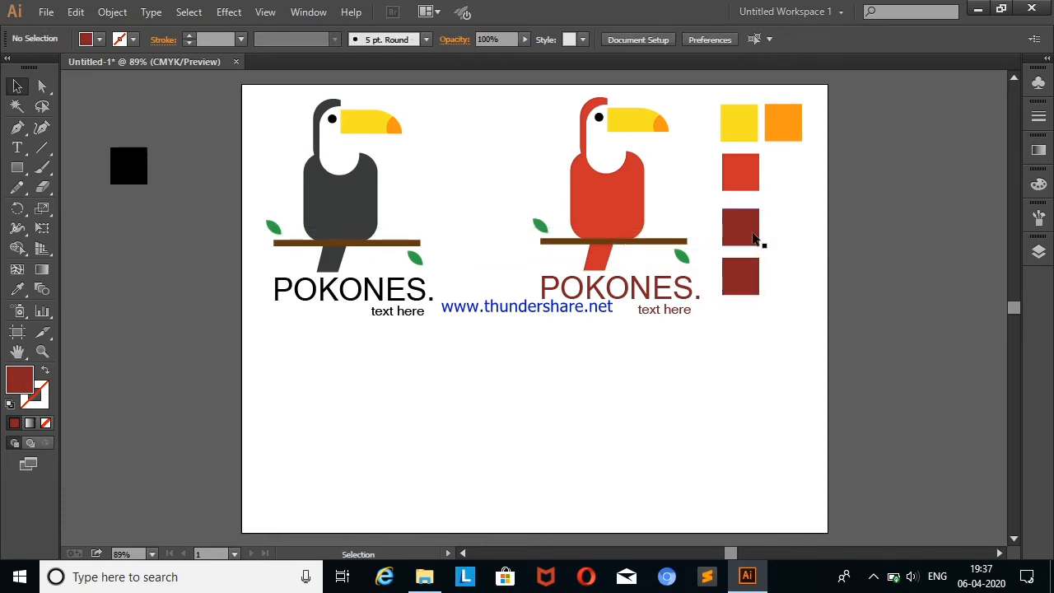
Step: Fill the copied dark red square with the brown sampled from the branch
{"action": "left_click", "coordinate": [16, 288]}
{"action": "left_click", "coordinate": [19, 87]}
{"action": "left_click", "coordinate": [91, 100]}
Step: Copy the whole set of five colour swatches to the right side of the original grey logo
{"action": "left_click_drag", "start_coordinate": [707, 98], "coordinate": [820, 317]}
{"action": "left_click_drag", "start_coordinate": [746, 232], "coordinate": [468, 231]}
{"action": "left_click", "coordinate": [605, 388]}
Step: Fill the red swatch beside the original logo with the dark grey sampled from its toucan's body
{"action": "left_click", "coordinate": [461, 126]}
{"action": "left_click", "coordinate": [462, 172]}
{"action": "left_click", "coordinate": [17, 289]}
{"action": "left_click", "coordinate": [346, 194]}
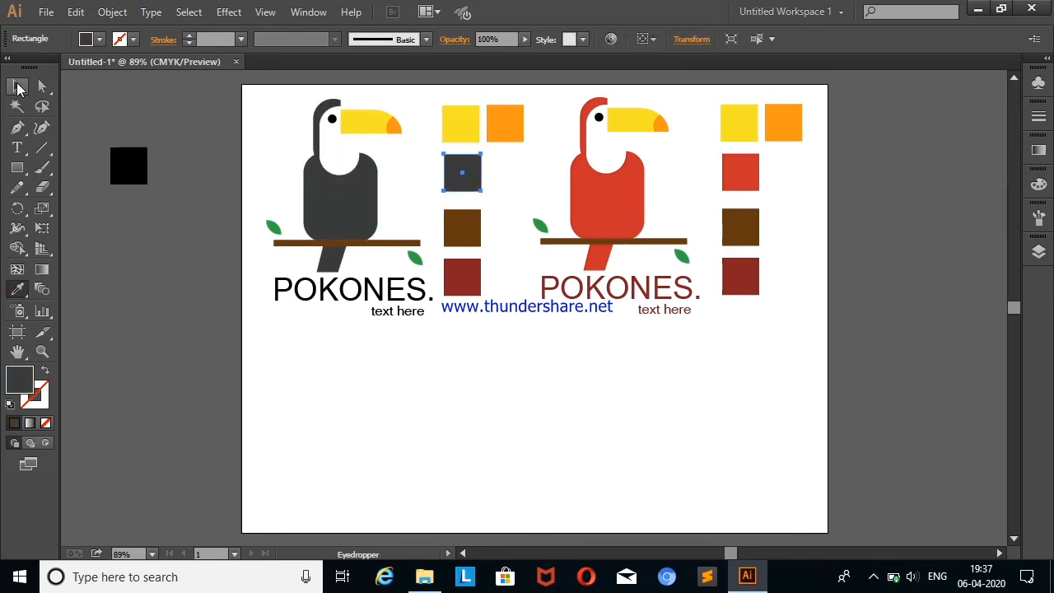
{"action": "key", "text": "v"}
Step: Fill the original logo's bottom swatch with the black of its wordmark and delete the spare black square outside the artboard
{"action": "left_click", "coordinate": [465, 277]}
{"action": "left_click", "coordinate": [18, 290]}
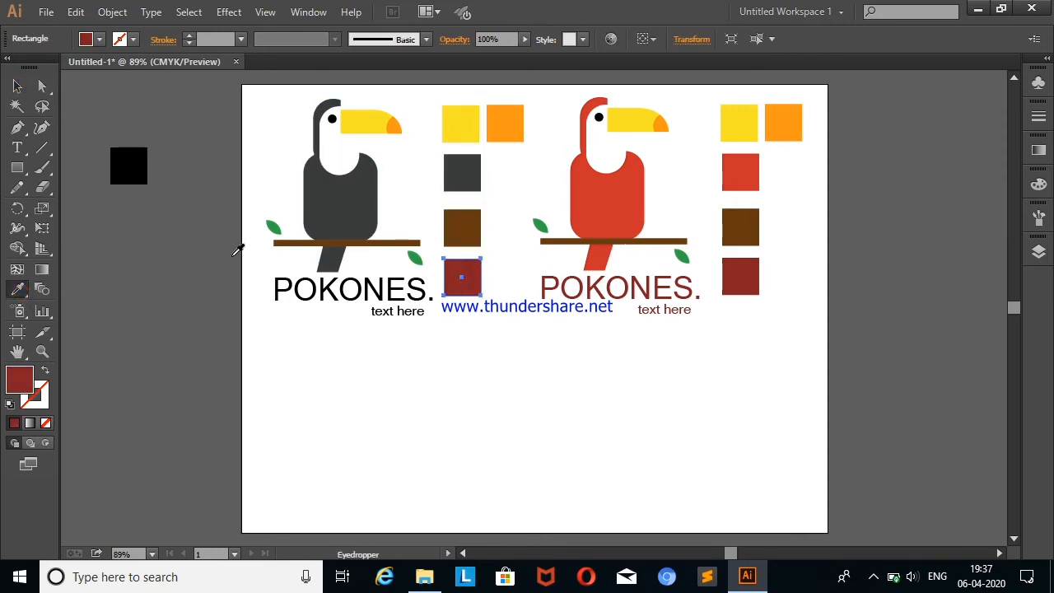
{"action": "left_click", "coordinate": [360, 280]}
{"action": "left_click", "coordinate": [17, 86]}
{"action": "left_click", "coordinate": [131, 110]}
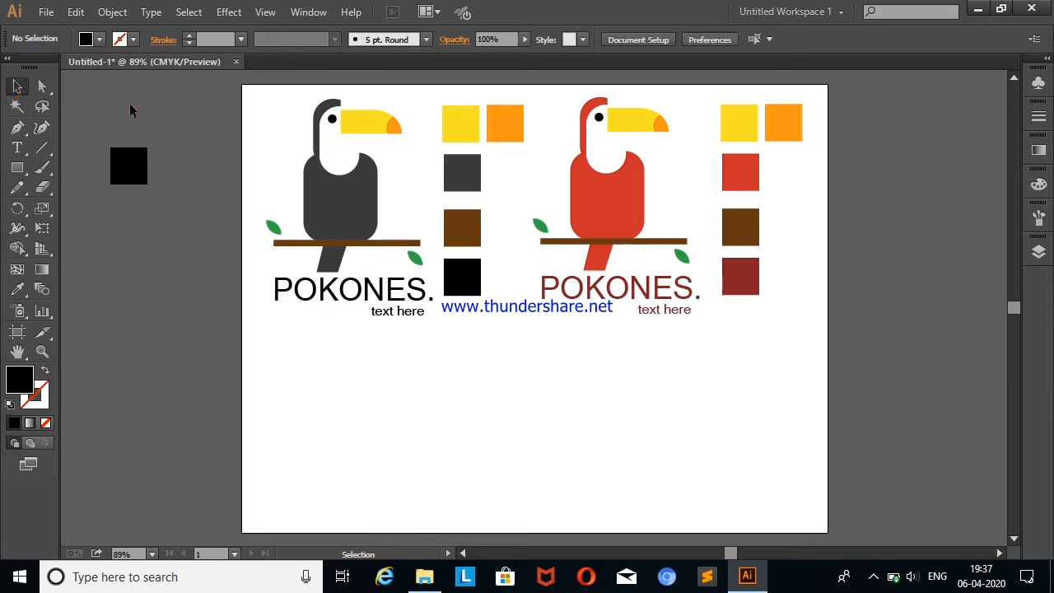
{"action": "left_click_drag", "start_coordinate": [188, 217], "coordinate": [189, 218]}
{"action": "left_click", "coordinate": [189, 218]}
Step: Add a new layer and draw a black rectangle on it spanning the full width of the artboard's lower part
{"action": "left_click", "coordinate": [1038, 254]}
{"action": "left_click", "coordinate": [971, 366]}
{"action": "left_click", "coordinate": [992, 240]}
{"action": "key", "text": "m"}
{"action": "left_click_drag", "start_coordinate": [243, 323], "coordinate": [828, 459]}
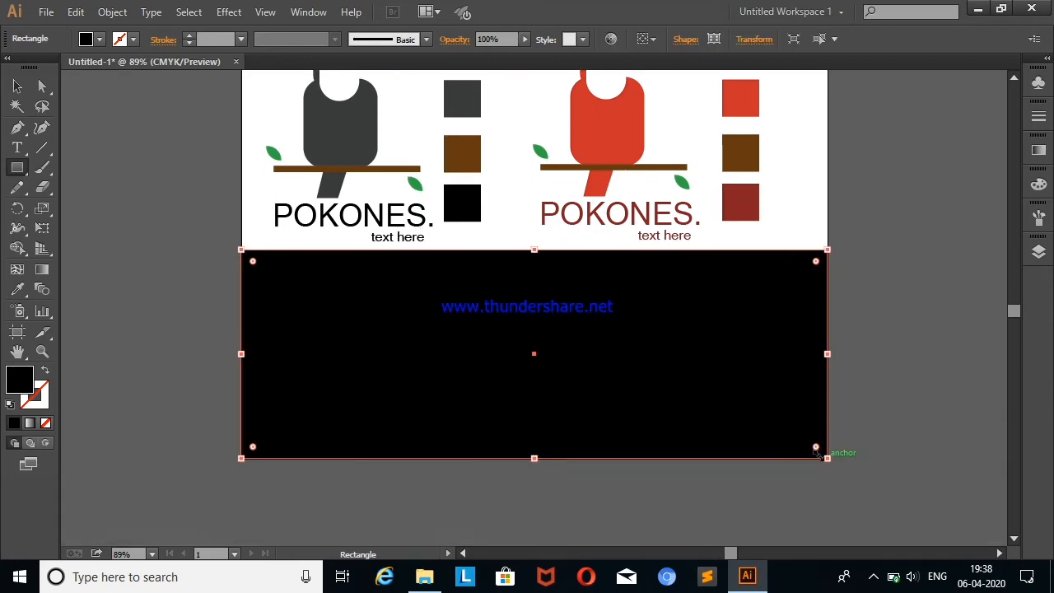
{"action": "left_click", "coordinate": [18, 87]}
Step: Copy the original grey logo onto the middle of the black rectangle and scale it down to fit inside
{"action": "scroll", "coordinate": [1016, 309], "scroll_direction": "up", "scroll_amount": 4}
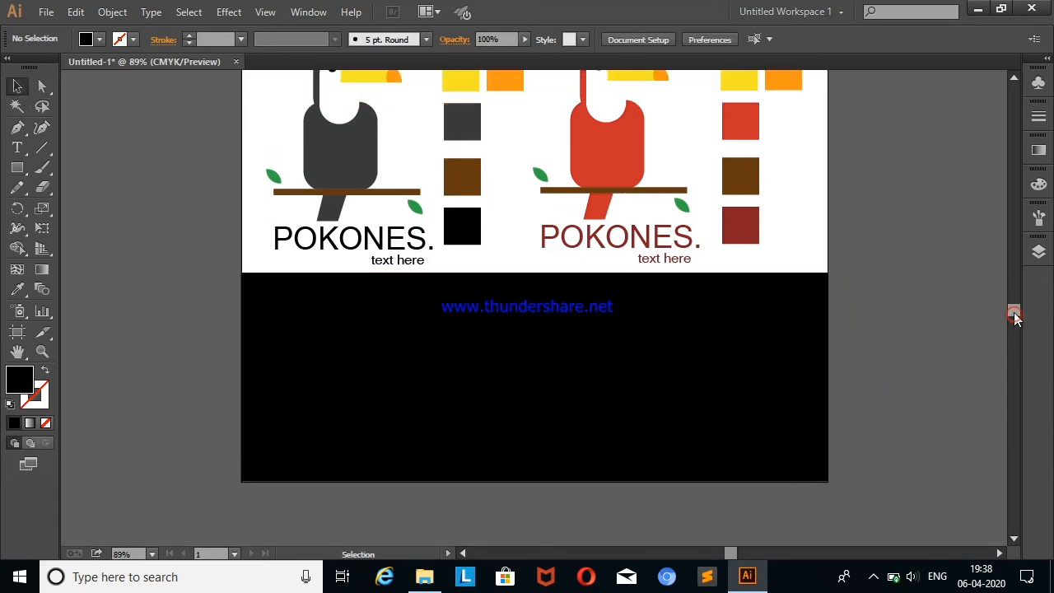
{"action": "left_click_drag", "start_coordinate": [244, 104], "coordinate": [434, 345]}
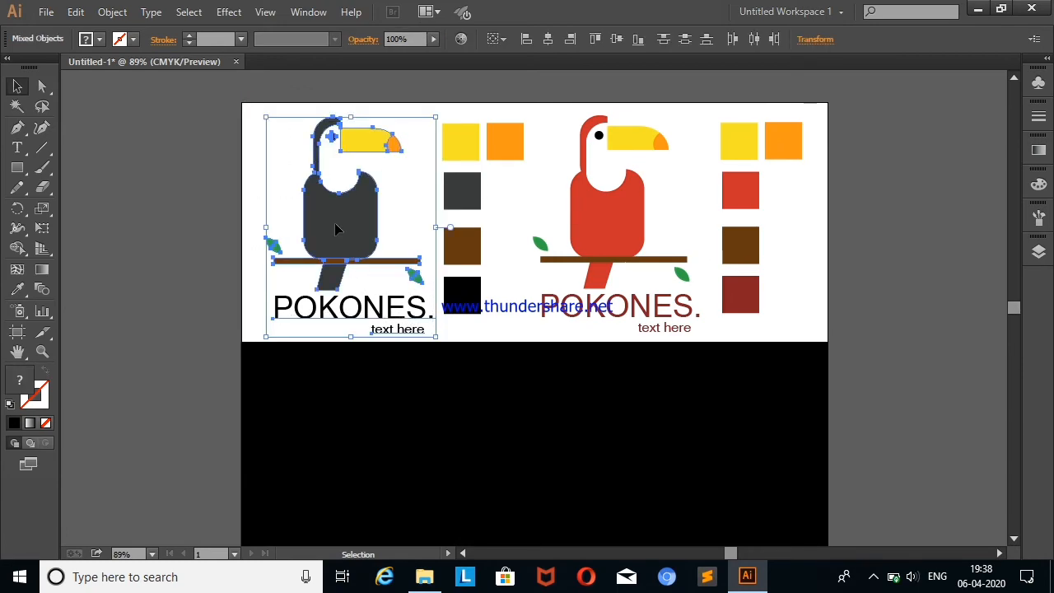
{"action": "left_click_drag", "start_coordinate": [335, 227], "coordinate": [548, 447]}
{"action": "scroll", "coordinate": [650, 265], "scroll_direction": "down", "scroll_amount": 4}
{"action": "scroll", "coordinate": [651, 265], "scroll_direction": "up", "scroll_amount": 2}
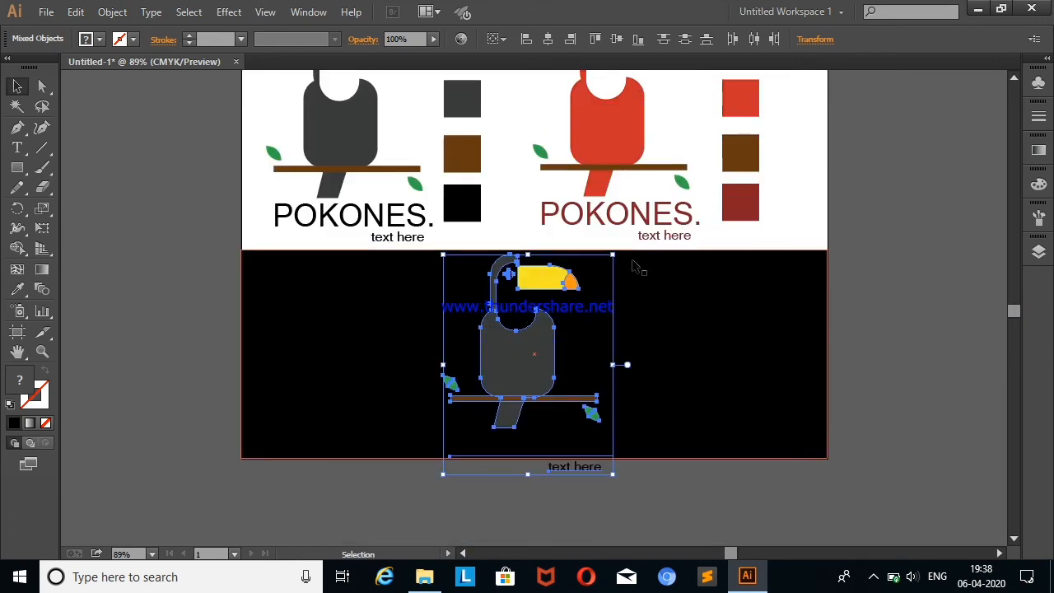
{"action": "left_click_drag", "start_coordinate": [613, 256], "coordinate": [598, 282]}
{"action": "left_click_drag", "start_coordinate": [506, 361], "coordinate": [519, 339]}
Step: Fill the entire logo copy on the black rectangle with white
{"action": "left_click", "coordinate": [99, 39]}
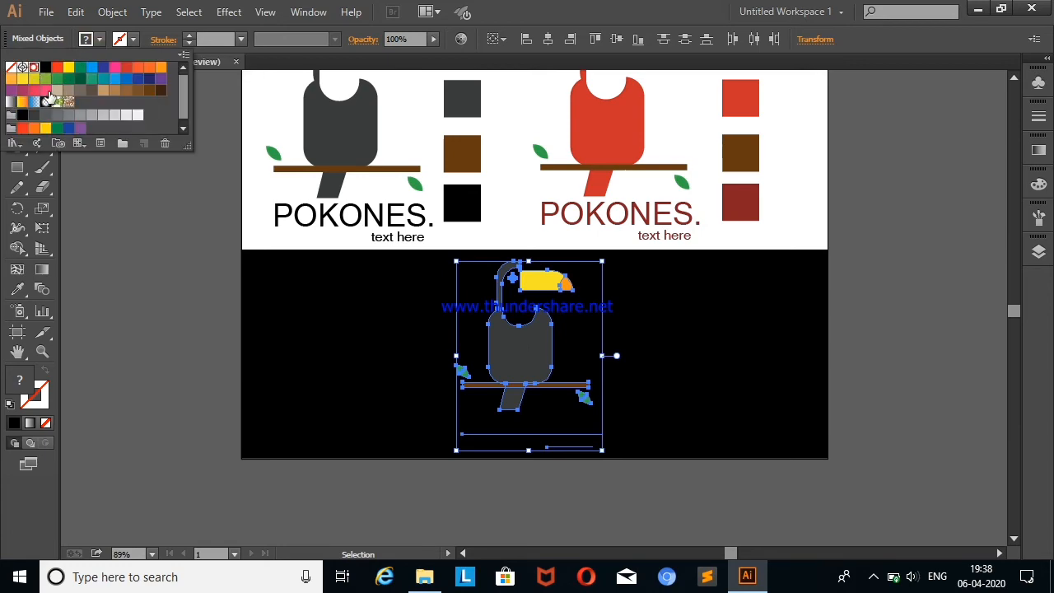
{"action": "left_click", "coordinate": [43, 74]}
{"action": "left_click", "coordinate": [157, 241]}
{"action": "scroll", "coordinate": [1014, 319], "scroll_direction": "up", "scroll_amount": 4}
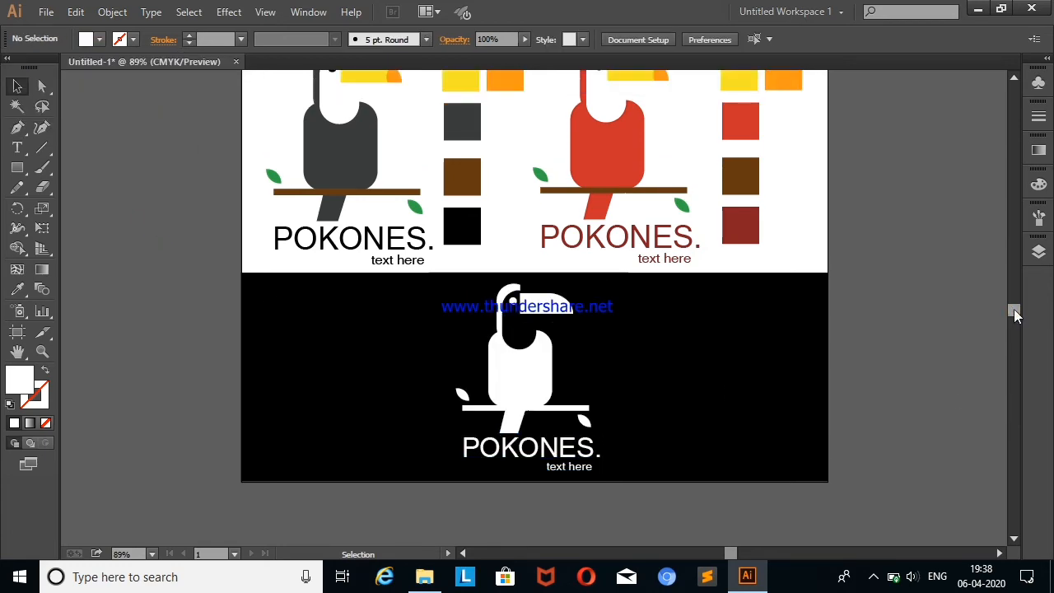
Step: Narrow the black rectangle from its right edge to free a white area beside it, and lock Layer 2
{"action": "scroll", "coordinate": [1018, 319], "scroll_direction": "down", "scroll_amount": 3}
{"action": "left_click", "coordinate": [827, 373]}
{"action": "left_click_drag", "start_coordinate": [828, 375], "coordinate": [637, 387]}
{"action": "left_click", "coordinate": [641, 379]}
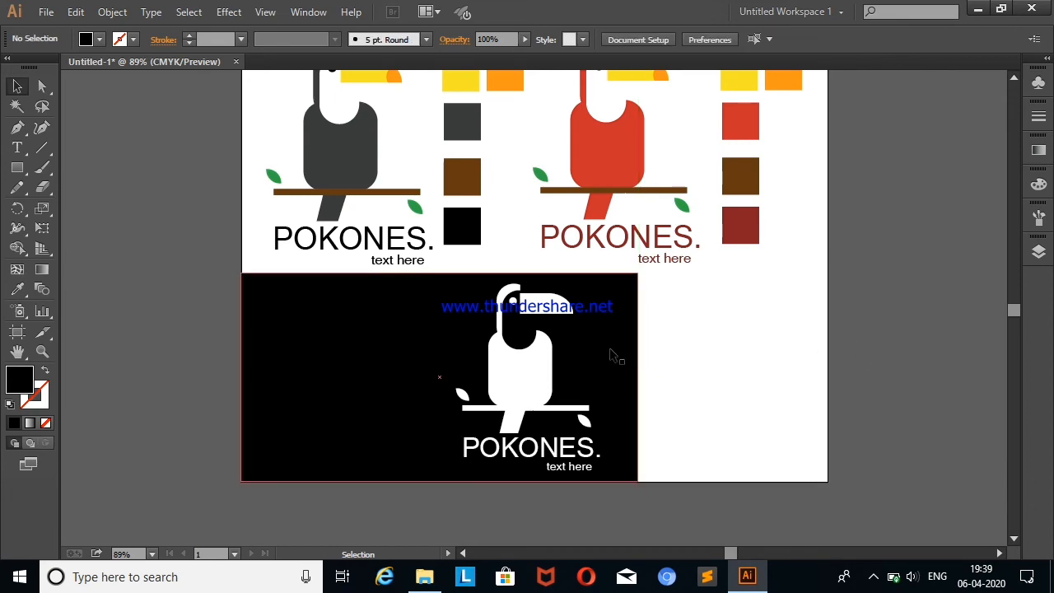
{"action": "left_click", "coordinate": [1038, 252]}
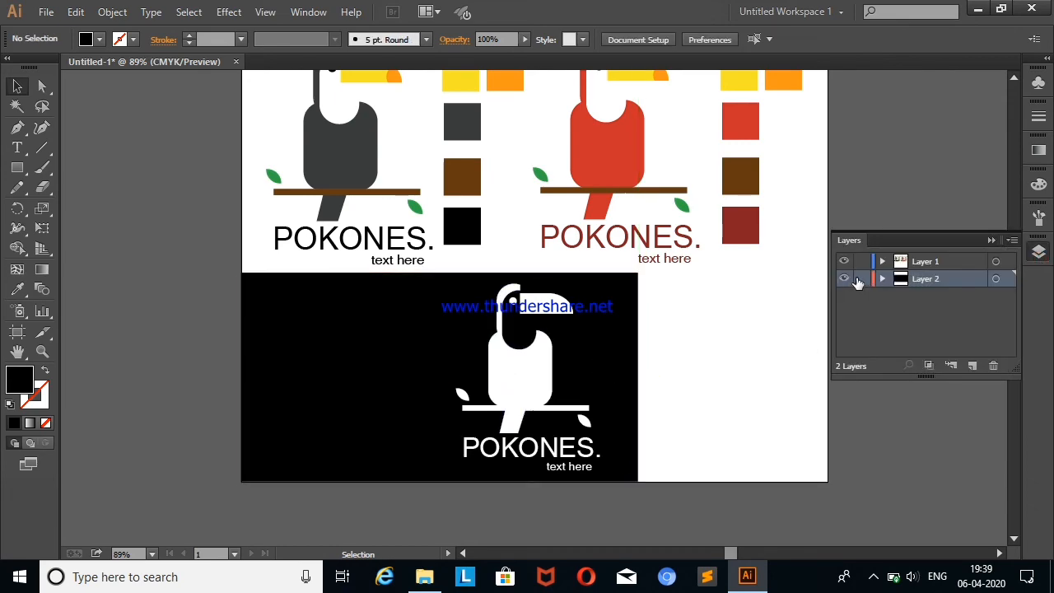
{"action": "left_click", "coordinate": [991, 240]}
Step: Move the white logo left within the black rectangle
{"action": "left_click_drag", "start_coordinate": [459, 282], "coordinate": [683, 486]}
{"action": "left_click_drag", "start_coordinate": [530, 376], "coordinate": [411, 368]}
{"action": "left_click", "coordinate": [758, 367]}
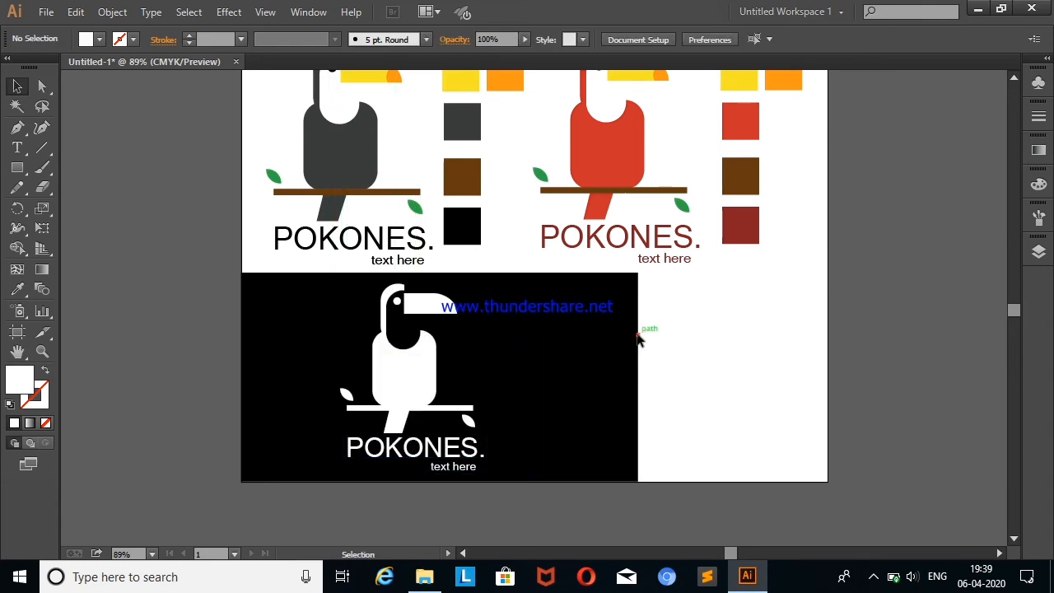
Step: Unlock Layer 2, narrow the black rectangle further so the white logo sits centred in it, and lock the layer again
{"action": "left_click", "coordinate": [1037, 253]}
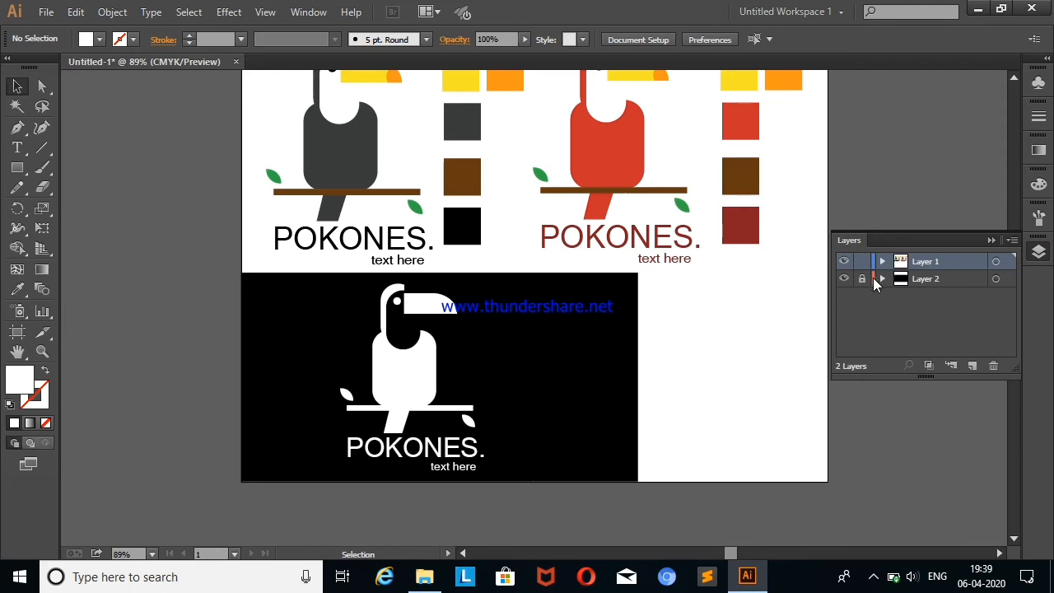
{"action": "left_click", "coordinate": [636, 378]}
{"action": "left_click_drag", "start_coordinate": [639, 377], "coordinate": [561, 377]}
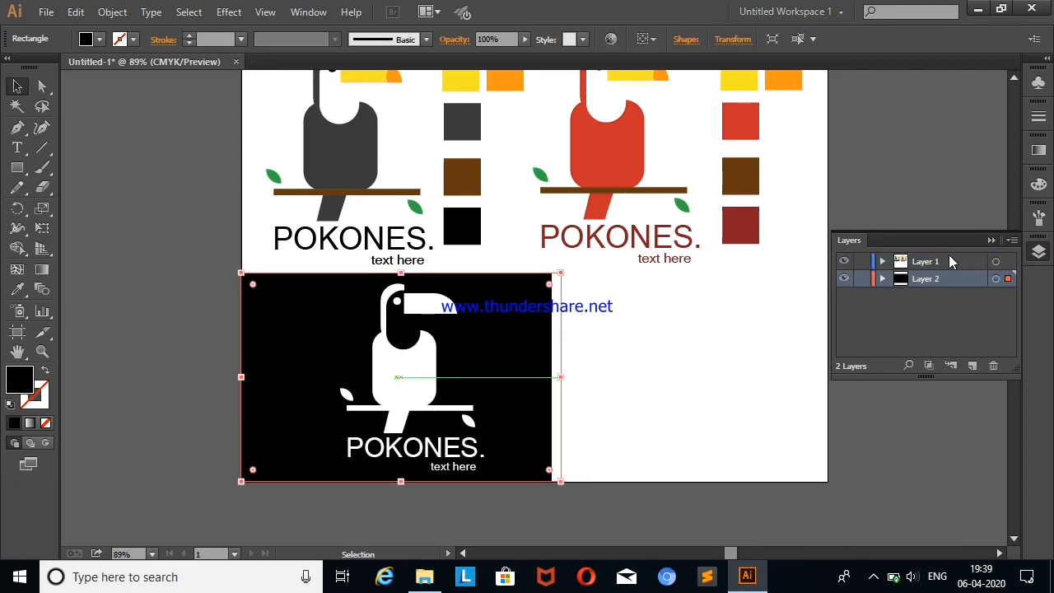
{"action": "left_click", "coordinate": [990, 240]}
{"action": "left_click", "coordinate": [645, 443]}
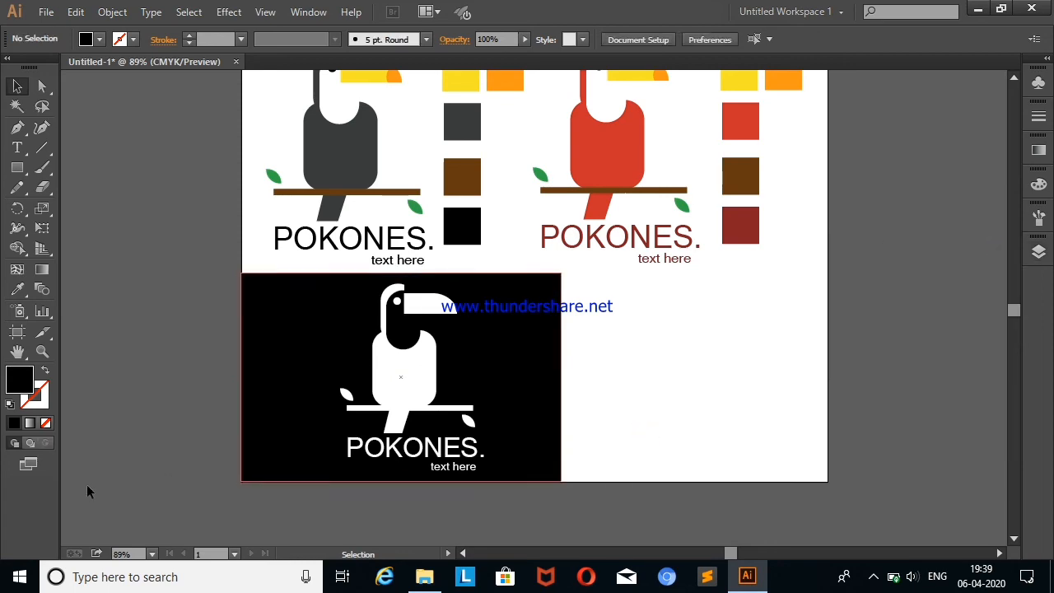
{"action": "left_click", "coordinate": [1034, 256]}
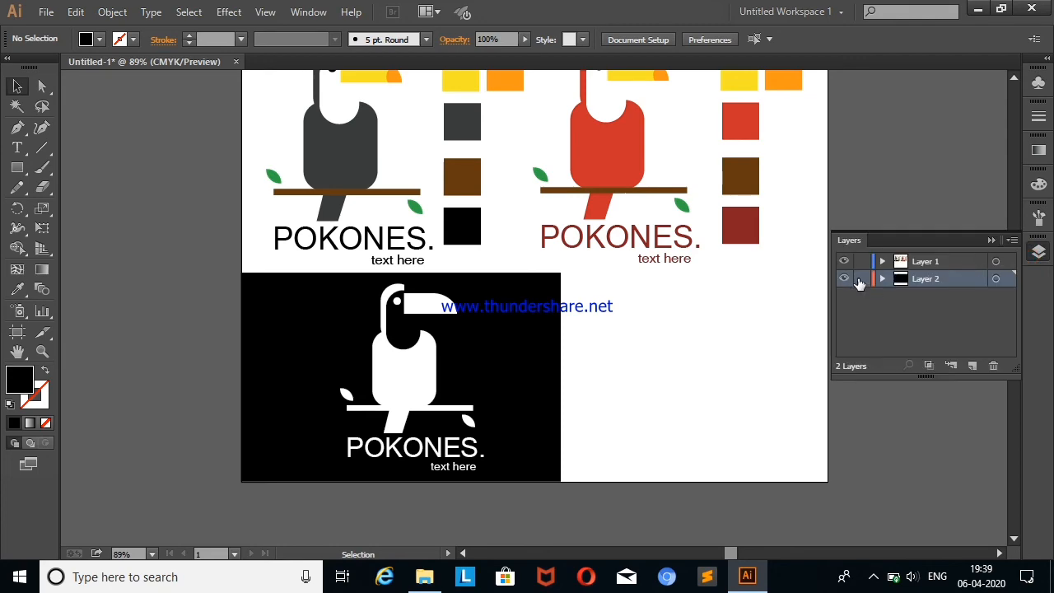
{"action": "left_click", "coordinate": [991, 240]}
Step: Copy the white logo onto the empty white area beside the black rectangle and fill the copy with black
{"action": "left_click_drag", "start_coordinate": [346, 288], "coordinate": [514, 479]}
{"action": "left_click_drag", "start_coordinate": [473, 387], "coordinate": [680, 380]}
{"action": "left_click", "coordinate": [99, 39]}
{"action": "left_click", "coordinate": [43, 66]}
{"action": "left_click", "coordinate": [133, 266]}
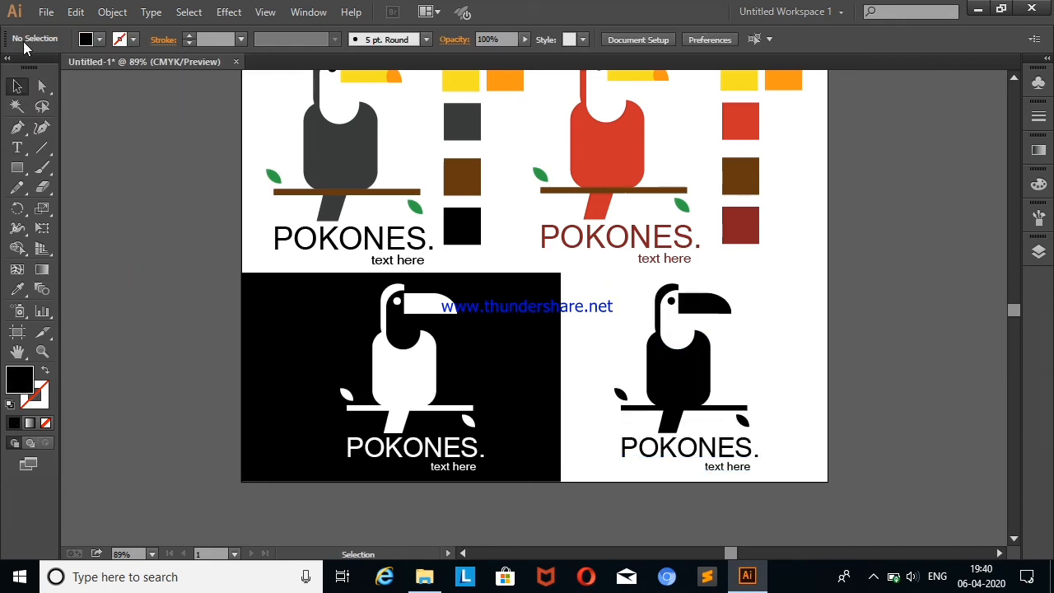
{"action": "left_click", "coordinate": [450, 305]}
{"action": "left_click", "coordinate": [117, 252]}
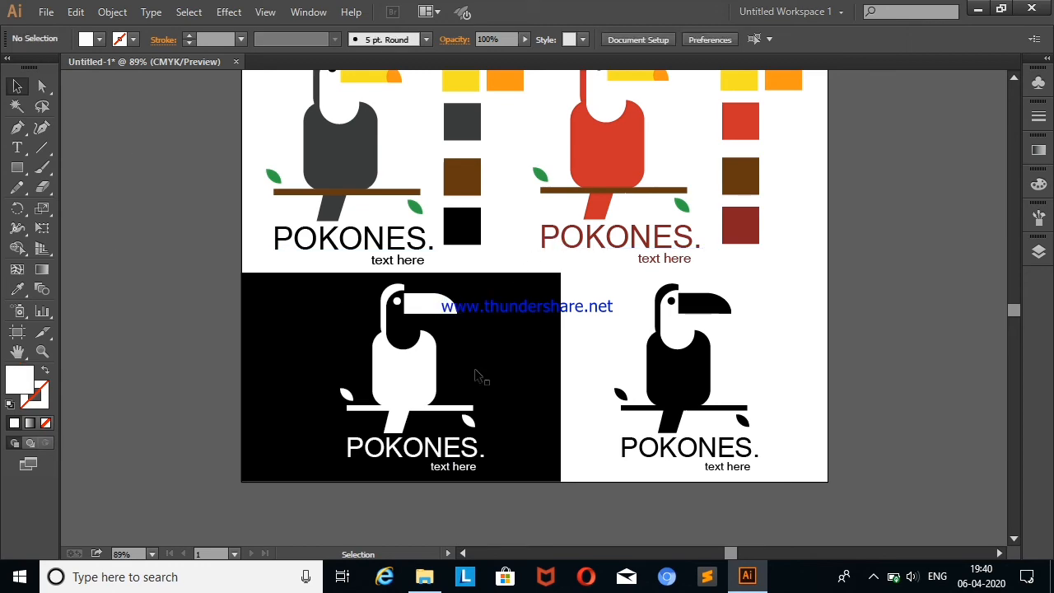
Step: Place a copy of the black swatch beside each single-colour logo and fill the one on the black rectangle with white
{"action": "left_click_drag", "start_coordinate": [1012, 310], "coordinate": [1014, 307]}
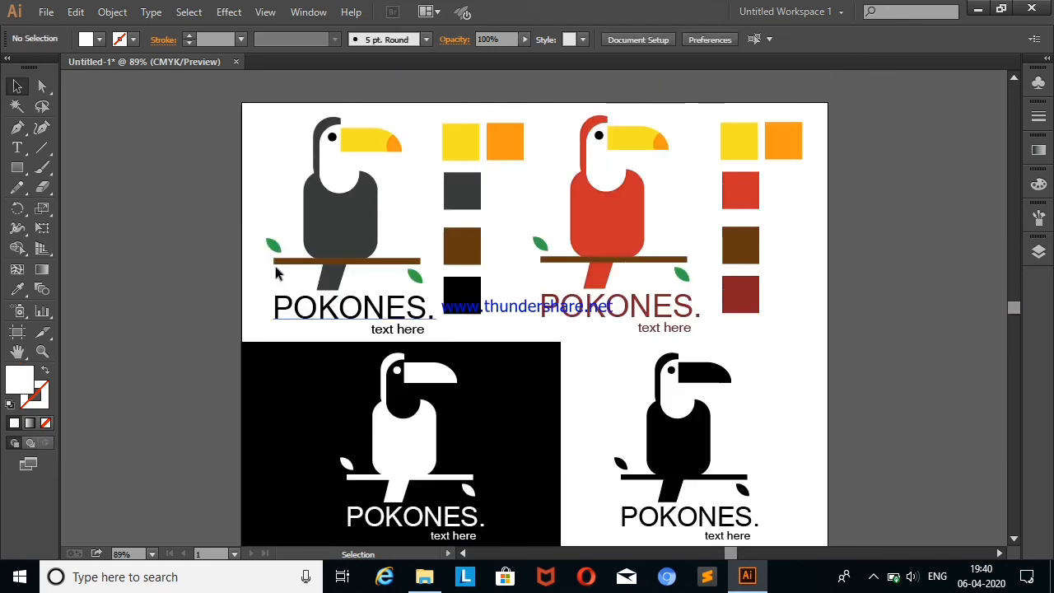
{"action": "left_click_drag", "start_coordinate": [453, 305], "coordinate": [519, 430]}
{"action": "left_click", "coordinate": [763, 448]}
{"action": "left_click", "coordinate": [99, 38]}
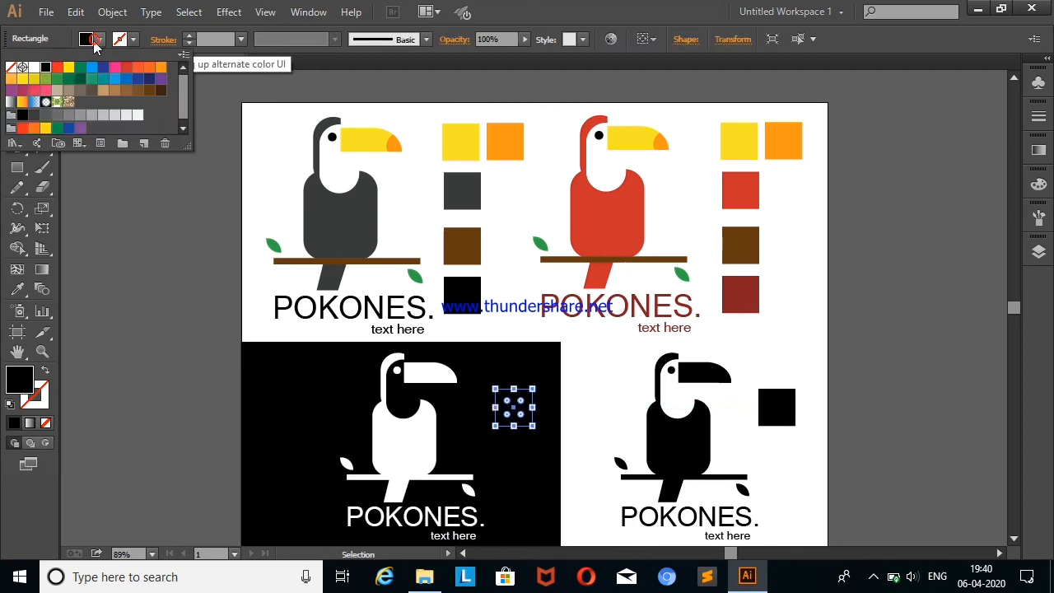
{"action": "left_click", "coordinate": [37, 67]}
{"action": "left_click", "coordinate": [101, 275]}
Step: Scale down the grey and red logos slightly together with their colour swatches
{"action": "mouse_move", "coordinate": [1014, 306]}
{"action": "left_mouse_down"}
{"action": "mouse_move", "coordinate": [1013, 316]}
{"action": "mouse_move", "coordinate": [1019, 301]}
{"action": "left_mouse_up"}
{"action": "left_click_drag", "start_coordinate": [251, 112], "coordinate": [760, 341]}
{"action": "left_click", "coordinate": [945, 311]}
{"action": "left_click_drag", "start_coordinate": [1015, 304], "coordinate": [1015, 305]}
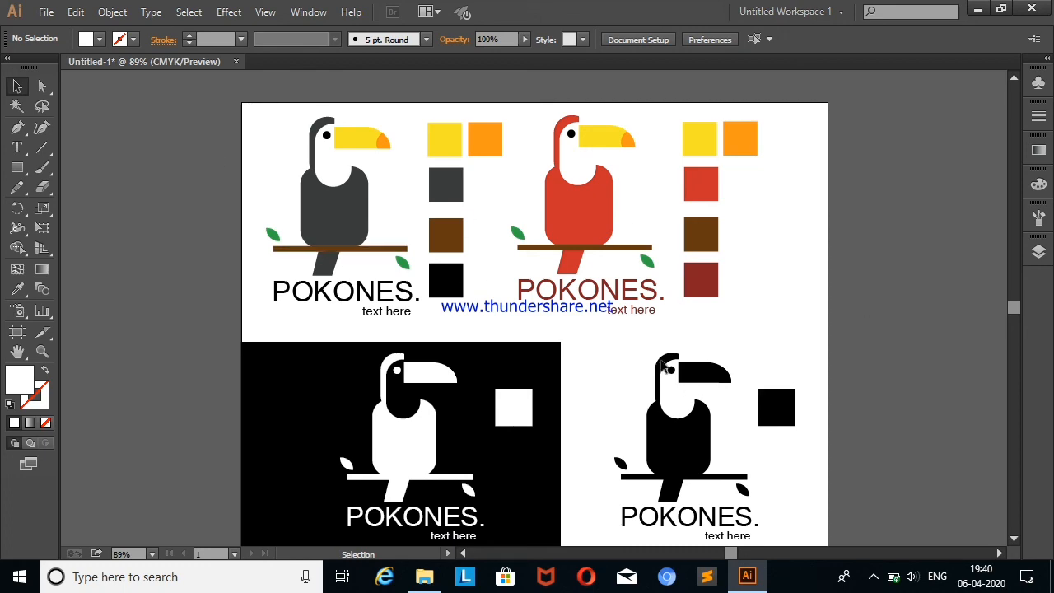
{"action": "left_click_drag", "start_coordinate": [1017, 306], "coordinate": [1014, 315]}
{"action": "left_click", "coordinate": [873, 576]}
{"action": "right_click", "coordinate": [875, 543]}
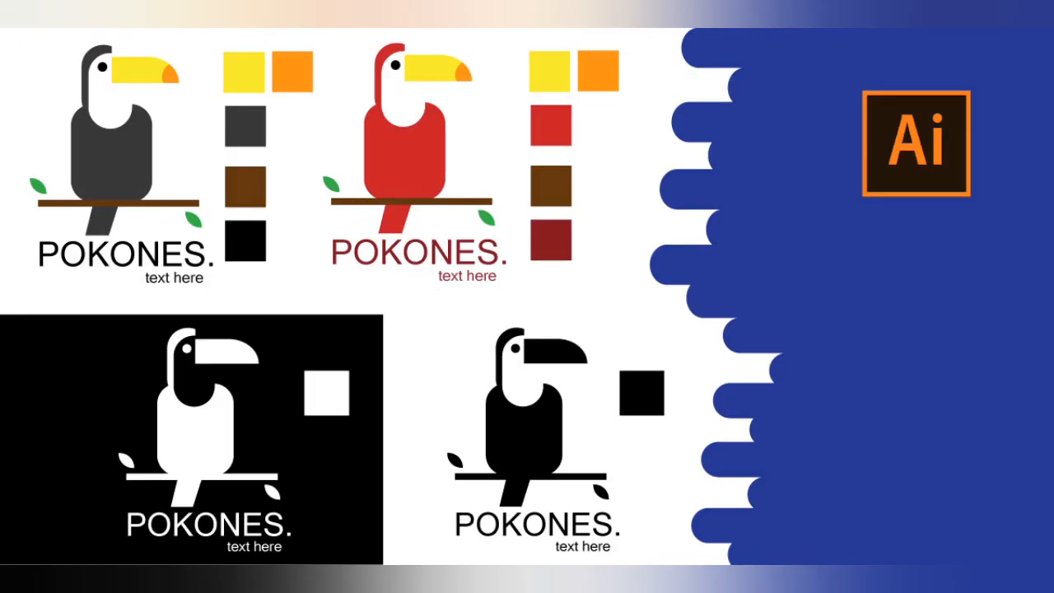